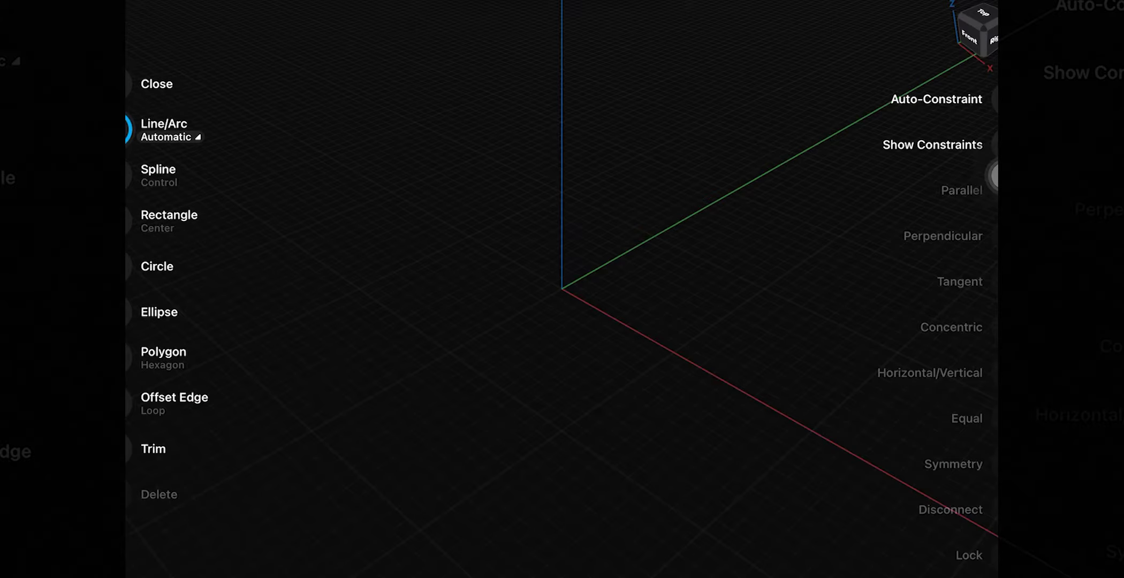
# - Set the TARIQ text to Arial Rounded MT Bold, center-aligned, and place it
pyautogui.click(132, 86)
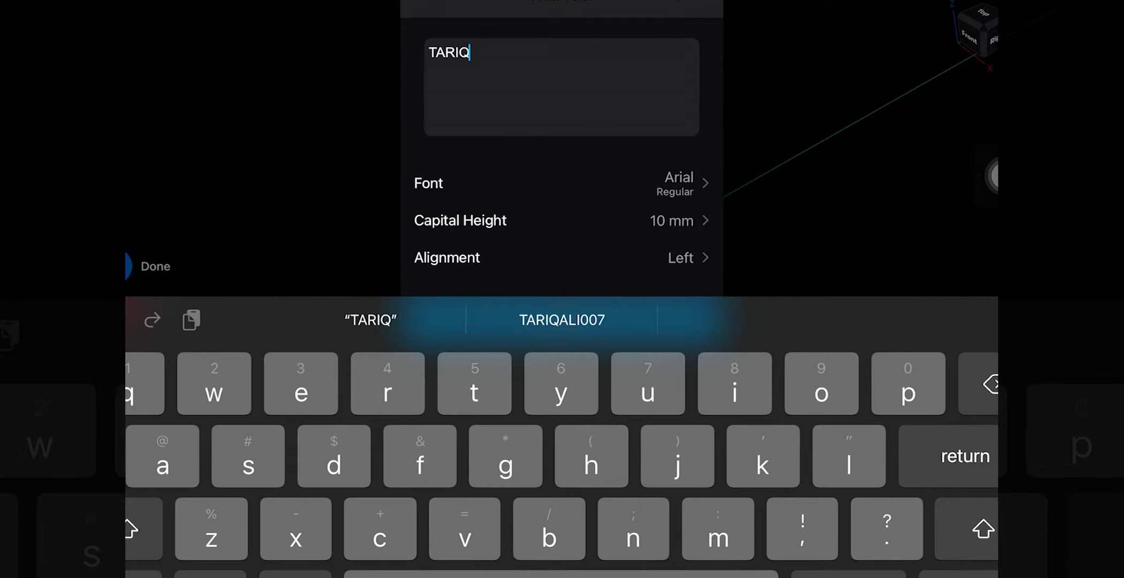
pyautogui.click(694, 185)
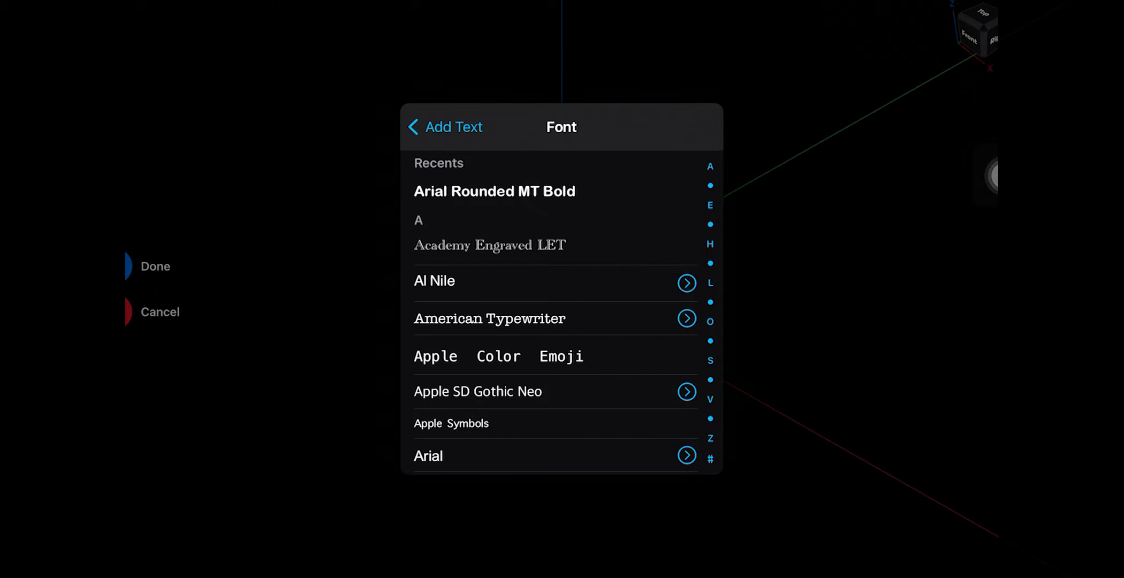
pyautogui.click(448, 127)
pyautogui.click(678, 258)
pyautogui.click(471, 213)
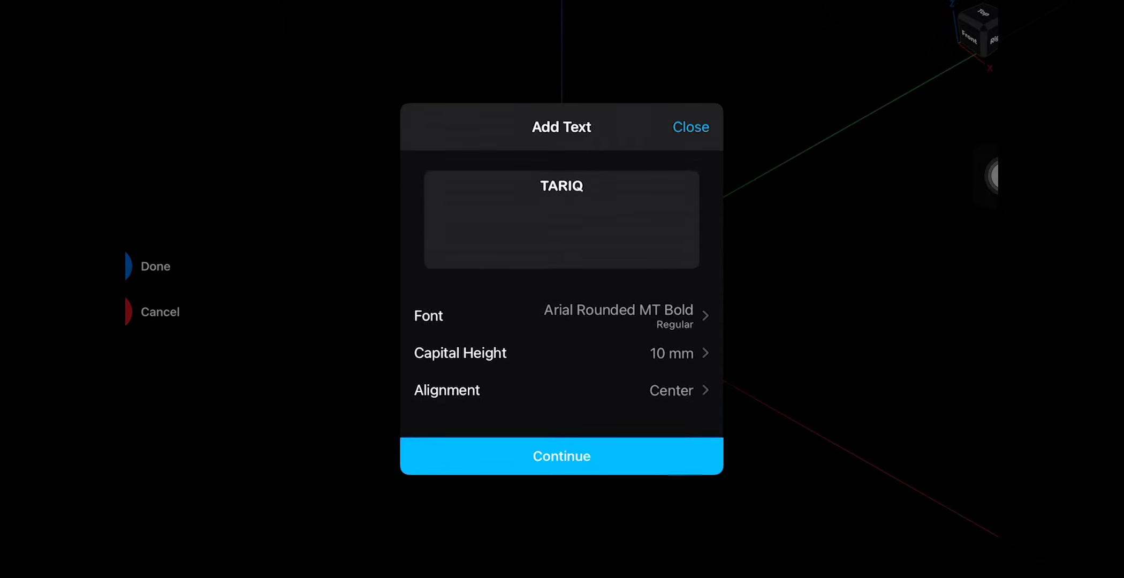
pyautogui.click(562, 455)
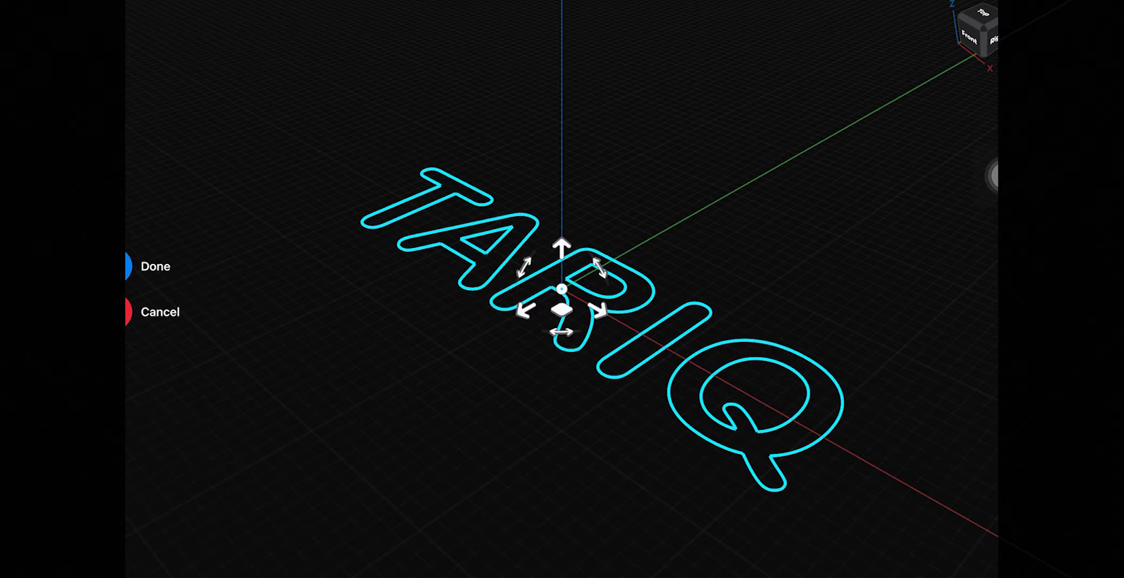
# - Rotate TARIQ exactly 90° so it stands upright
pyautogui.moveTo(524, 266); pyautogui.dragTo(522, 348)
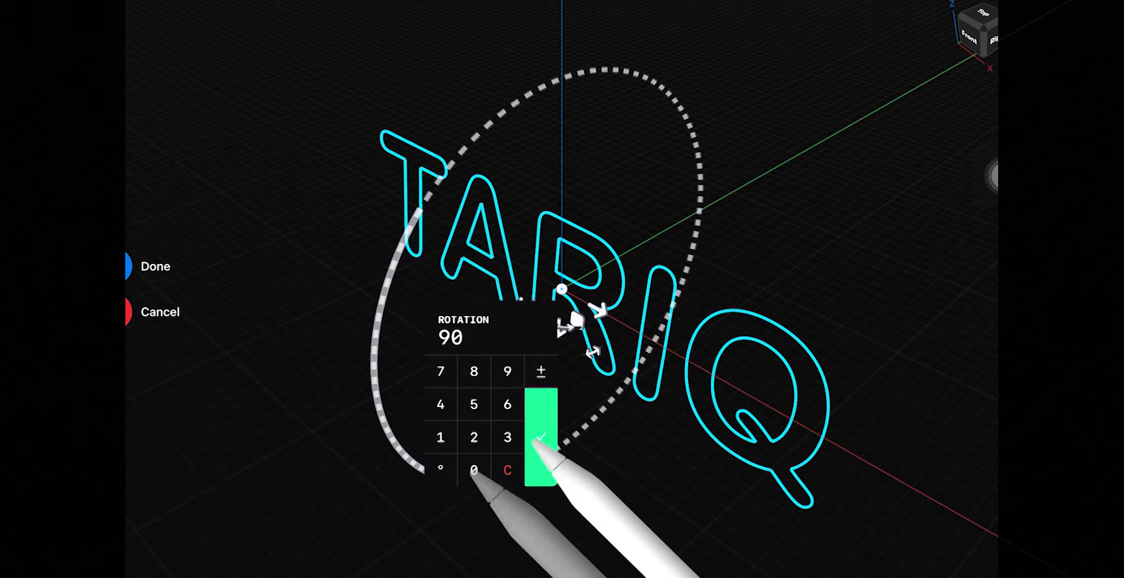
pyautogui.click(540, 438)
pyautogui.moveTo(863, 253); pyautogui.dragTo(818, 246)
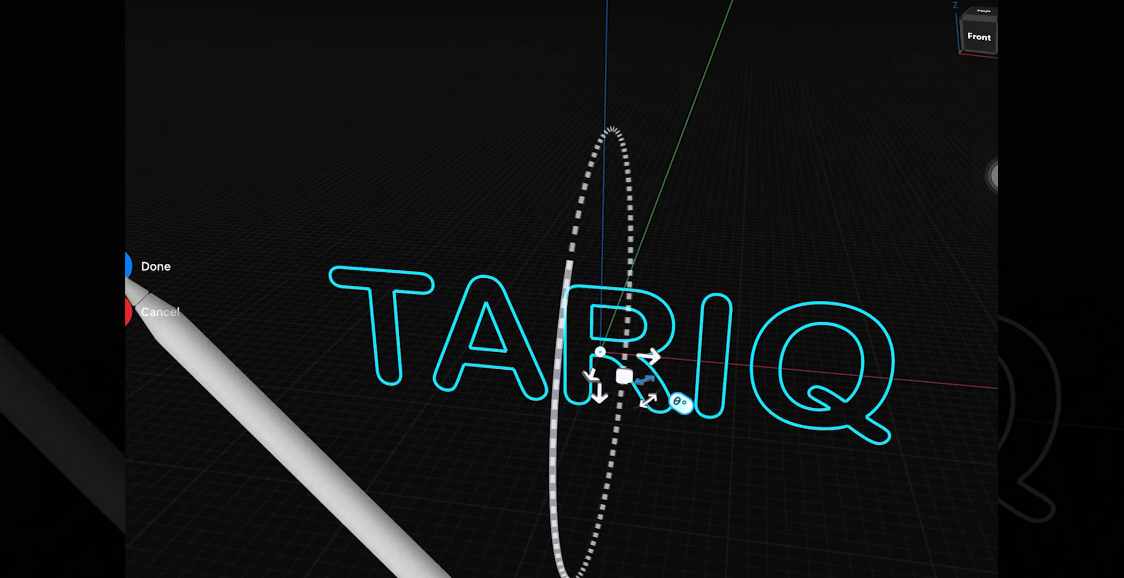
pyautogui.click(134, 271)
# - Extrude the selected TARIQ letters backward about 34 mm into solids
pyautogui.click(264, 263)
pyautogui.click(402, 245)
pyautogui.click(529, 257)
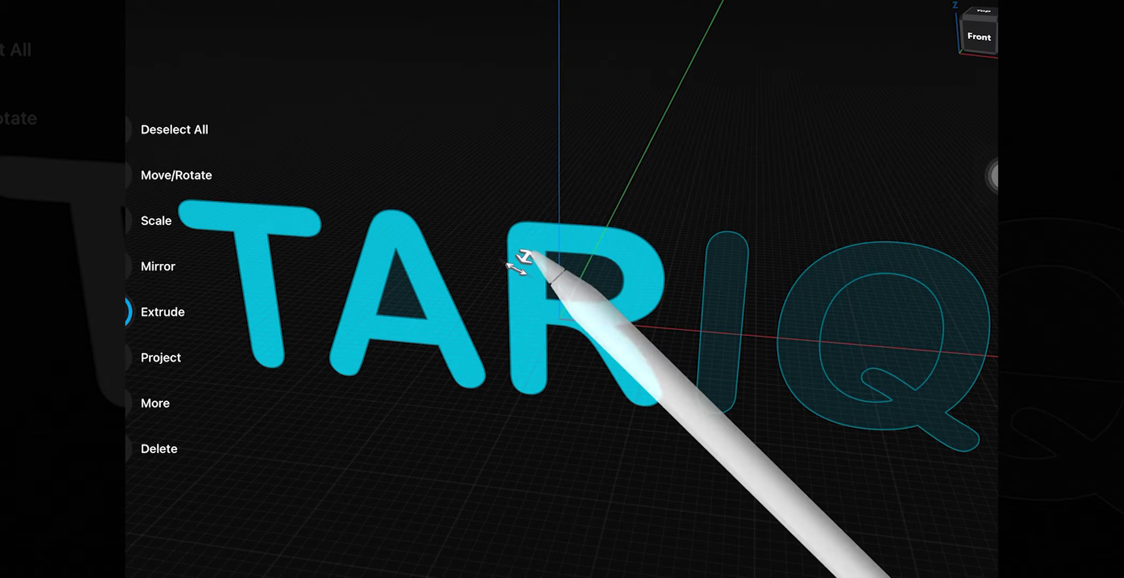
pyautogui.click(798, 307)
pyautogui.moveTo(783, 342); pyautogui.dragTo(692, 341, button='middle')
pyautogui.moveTo(539, 293); pyautogui.dragTo(958, 210)
pyautogui.scroll(-3, 736, 357)
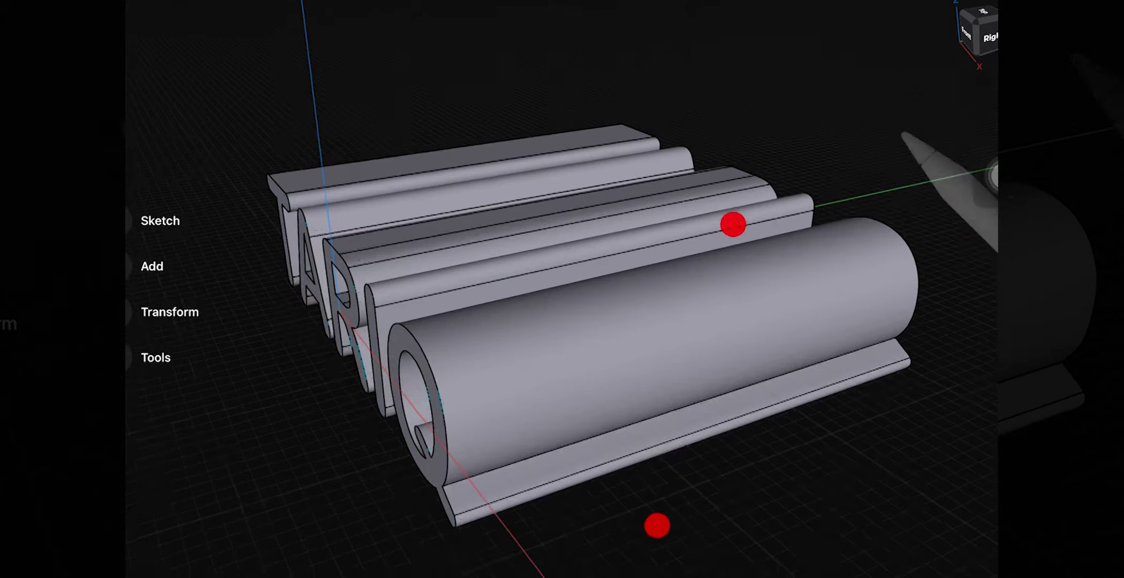
pyautogui.moveTo(733, 224); pyautogui.dragTo(756, 233, button='middle')
# - Add a new UZMA text in Arial Rounded MT Bold with center alignment
pyautogui.click(152, 266)
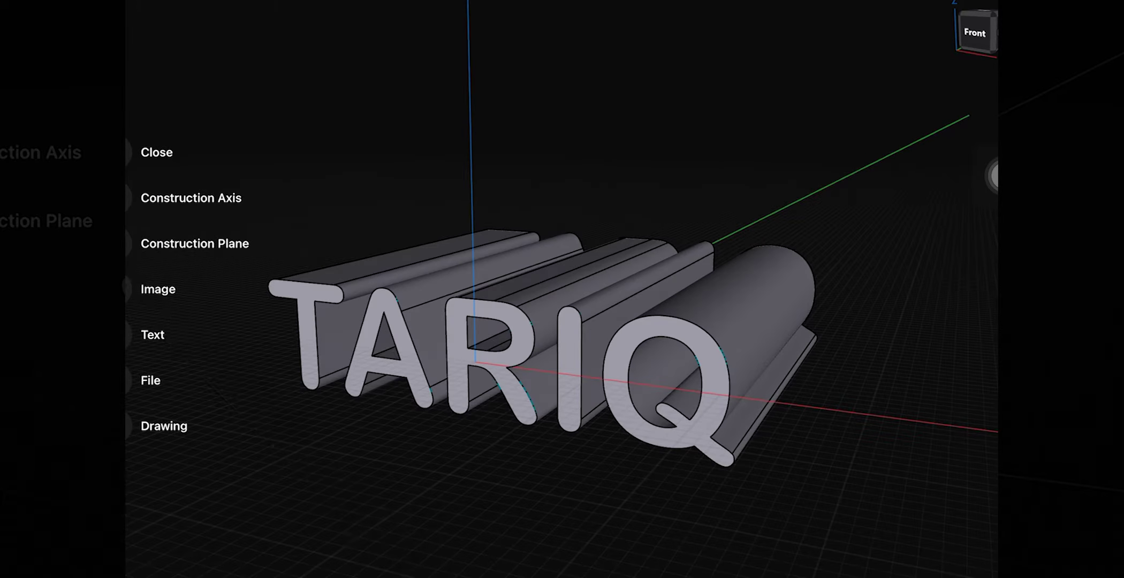
pyautogui.click(155, 332)
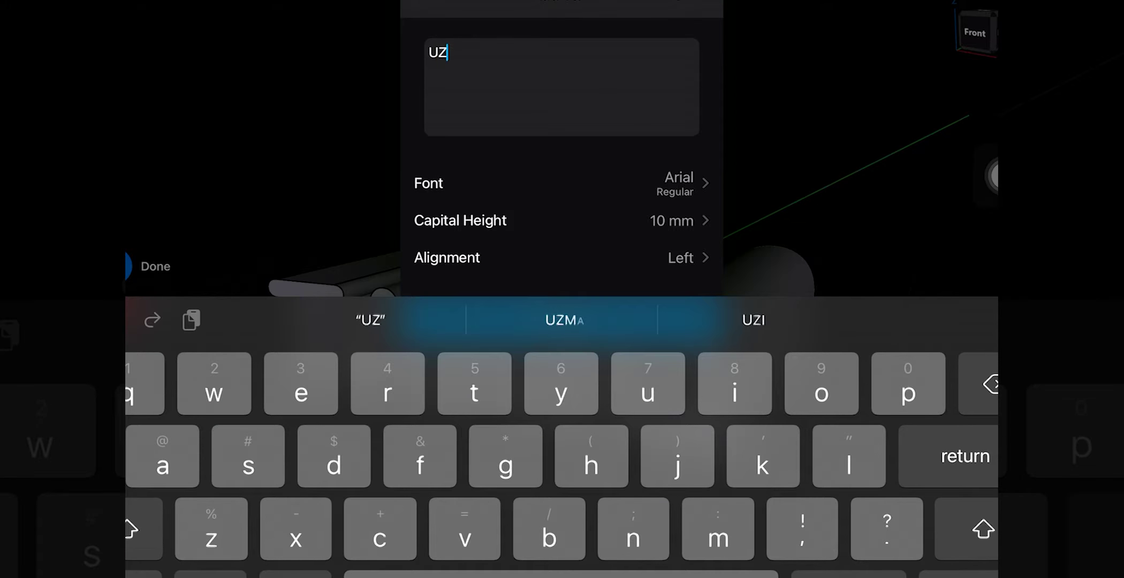
pyautogui.click(679, 183)
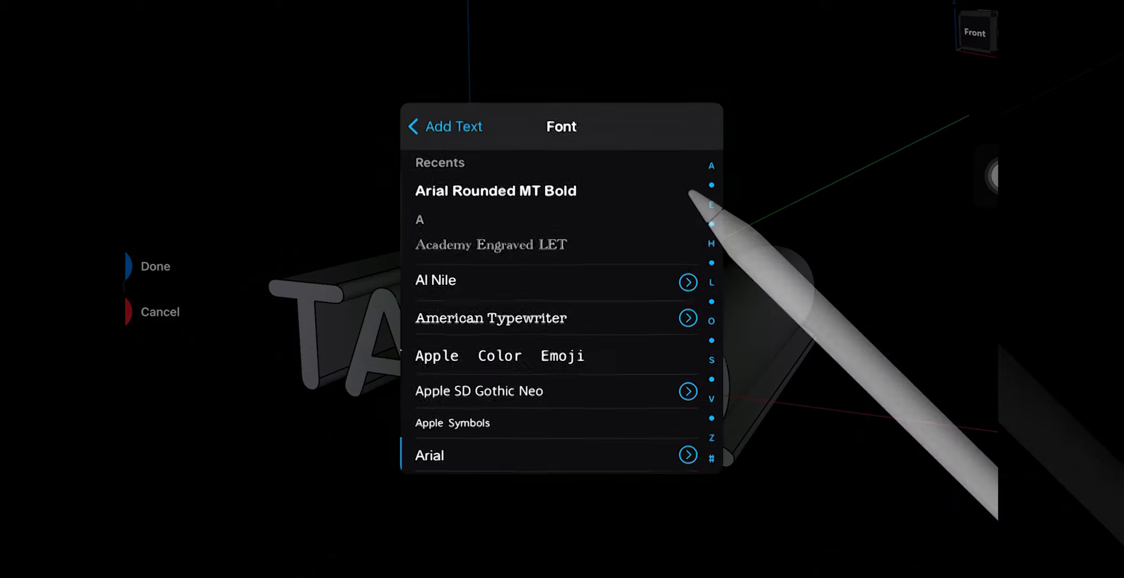
pyautogui.click(685, 188)
pyautogui.click(689, 258)
pyautogui.click(589, 212)
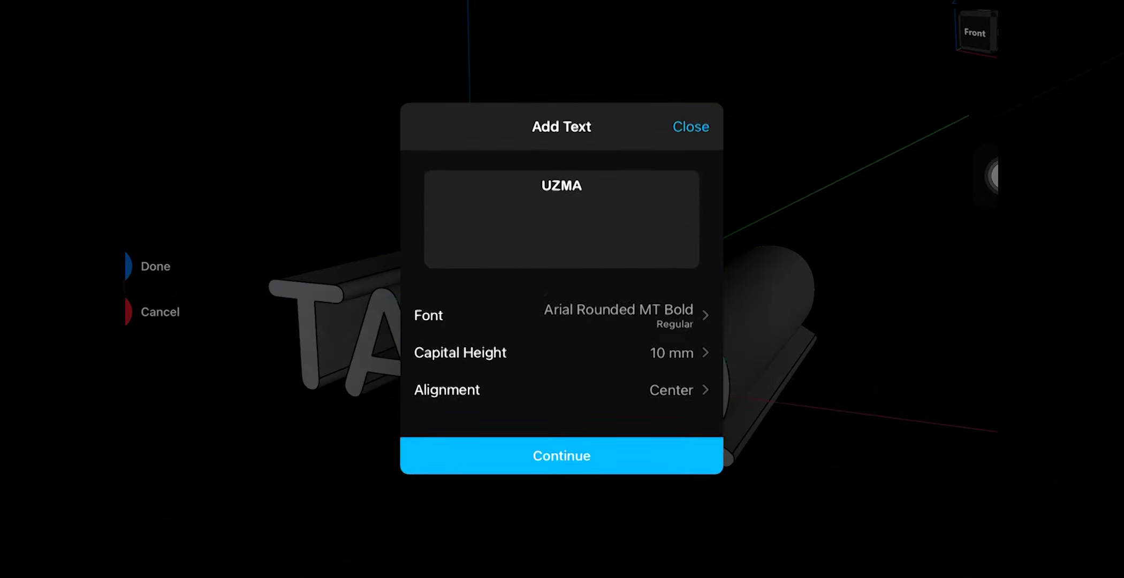
pyautogui.click(562, 454)
# - Rotate UZMA upright and set its offset to 0 mm
pyautogui.moveTo(773, 485); pyautogui.dragTo(782, 291, button='middle')
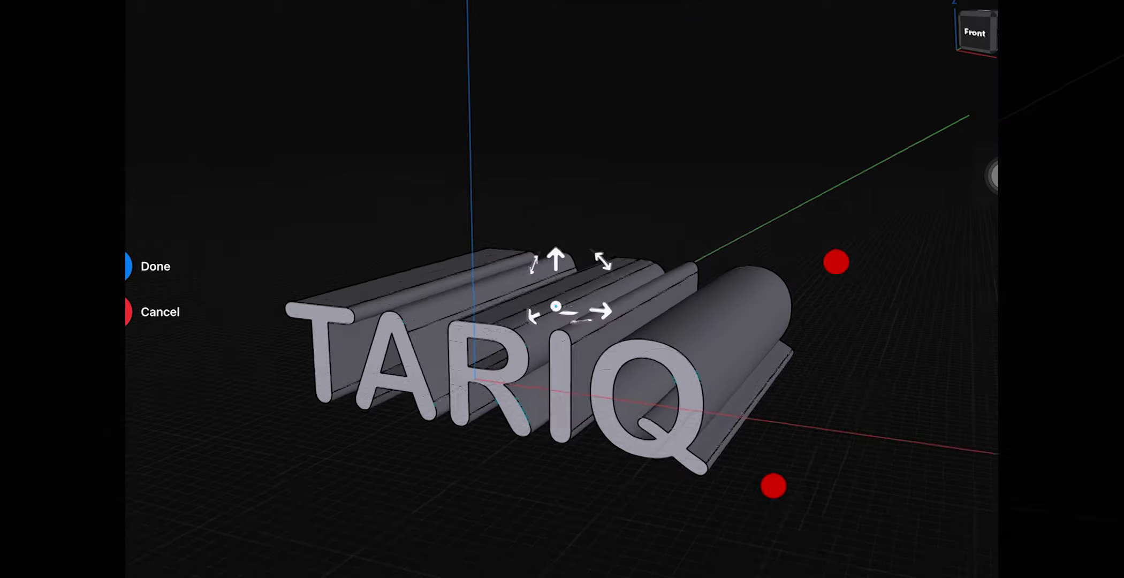
pyautogui.moveTo(645, 268); pyautogui.dragTo(607, 278)
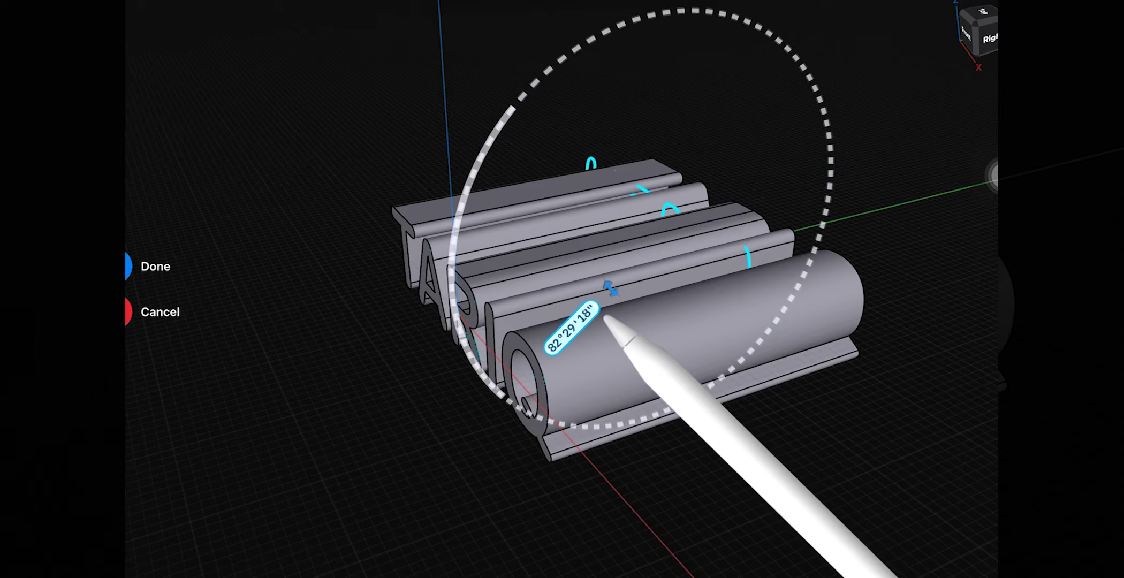
pyautogui.click(586, 339)
pyautogui.click(638, 384)
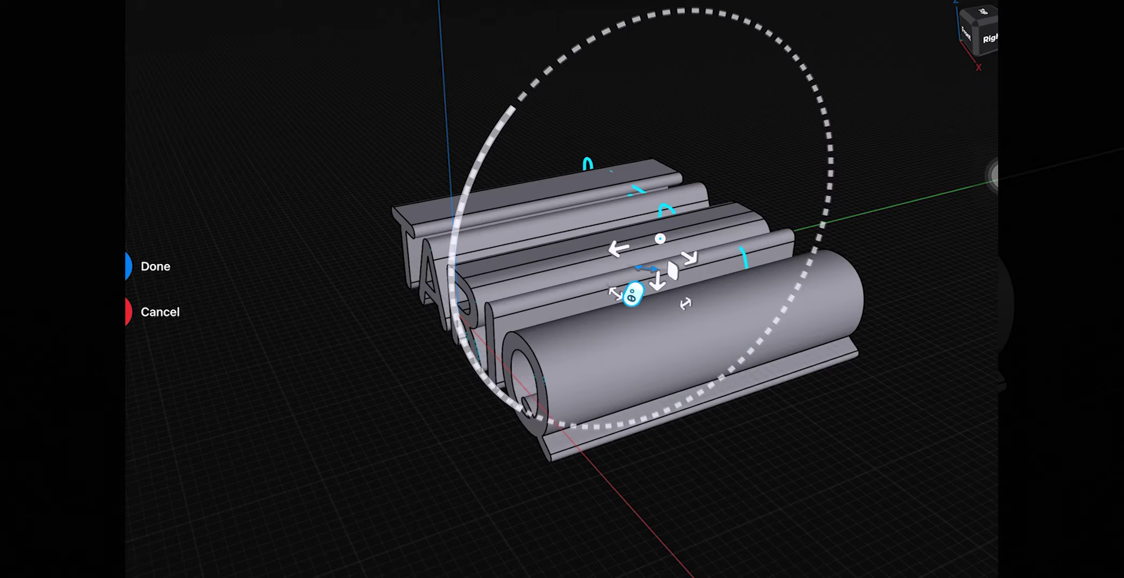
pyautogui.moveTo(712, 283); pyautogui.dragTo(748, 214)
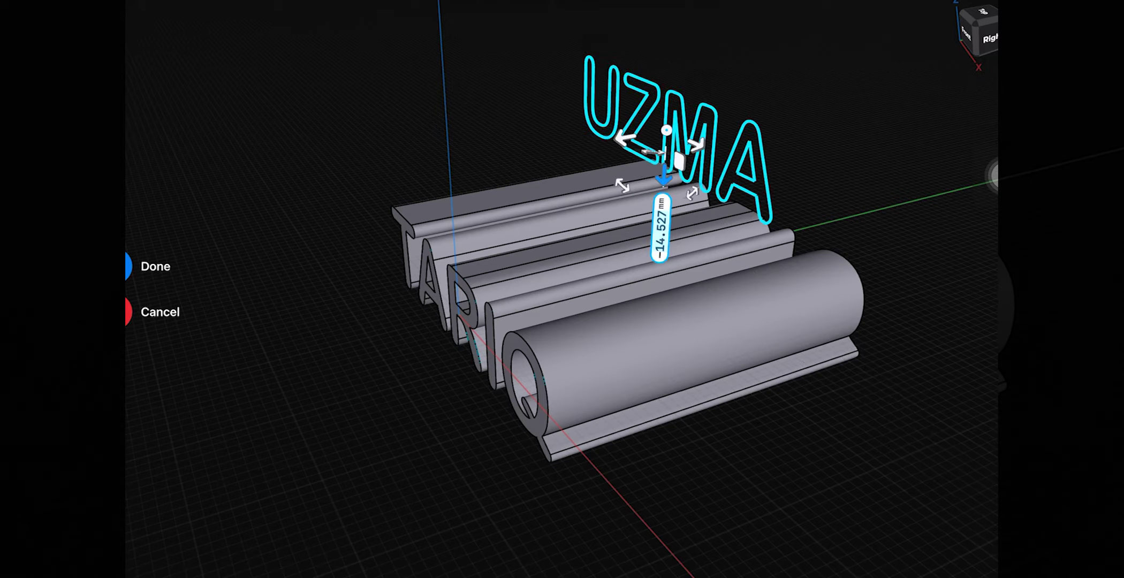
pyautogui.click(661, 227)
pyautogui.write('0')
pyautogui.click(712, 256)
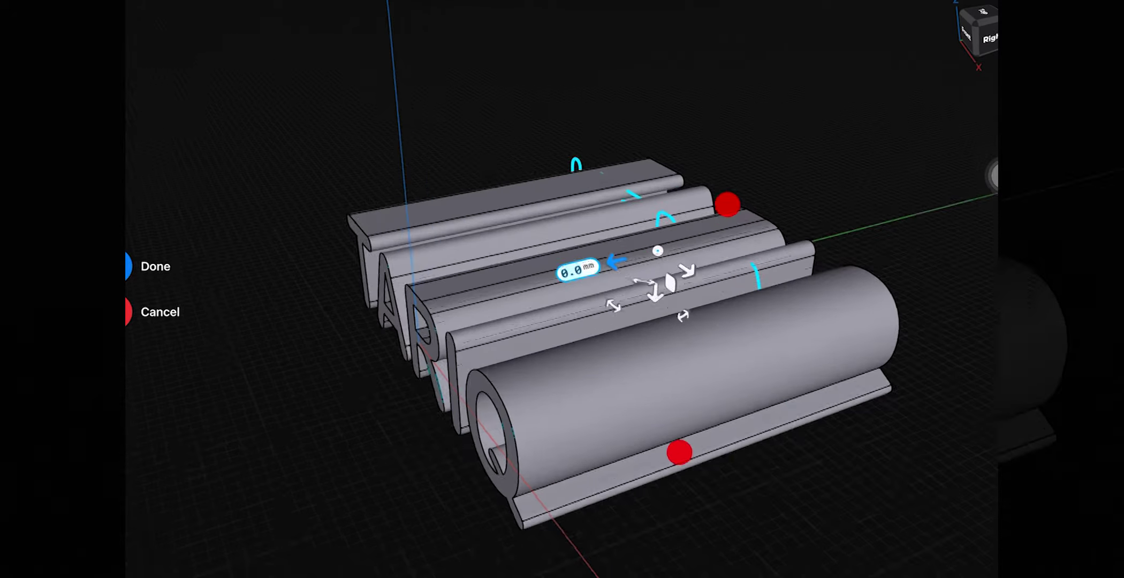
# - Turn the UZMA text 90° in the top view
pyautogui.moveTo(701, 326); pyautogui.dragTo(782, 371, button='middle')
pyautogui.moveTo(631, 214); pyautogui.dragTo(672, 172)
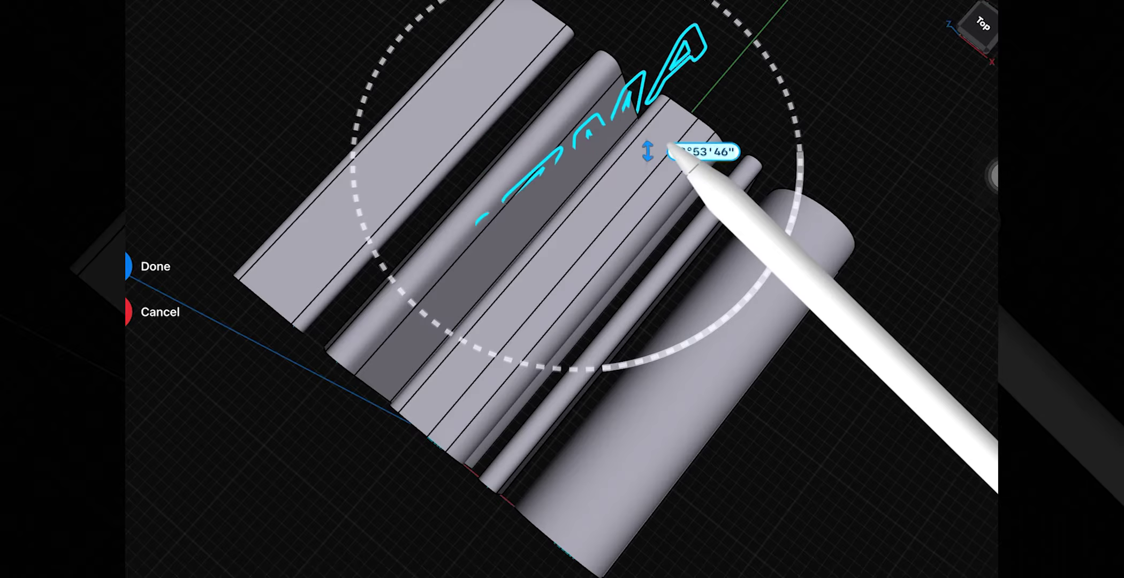
pyautogui.click(710, 151)
pyautogui.click(720, 131)
pyautogui.click(686, 230)
pyautogui.click(753, 197)
pyautogui.moveTo(844, 241); pyautogui.dragTo(820, 254, button='middle')
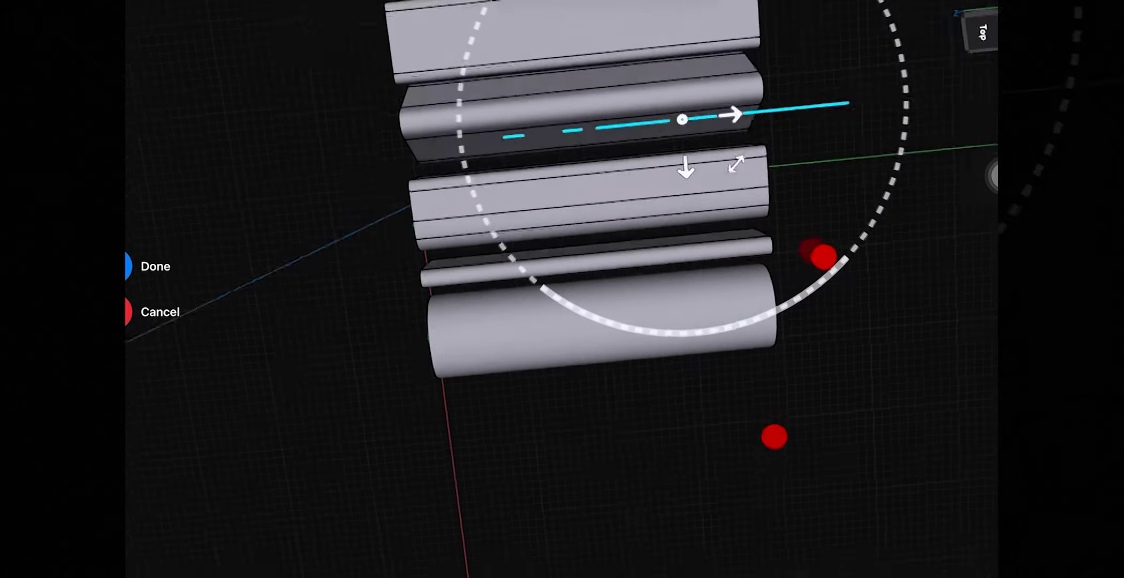
pyautogui.moveTo(702, 128)
pyautogui.mouseDown()
pyautogui.moveTo(649, 142)
pyautogui.moveTo(605, 403)
pyautogui.mouseUp()
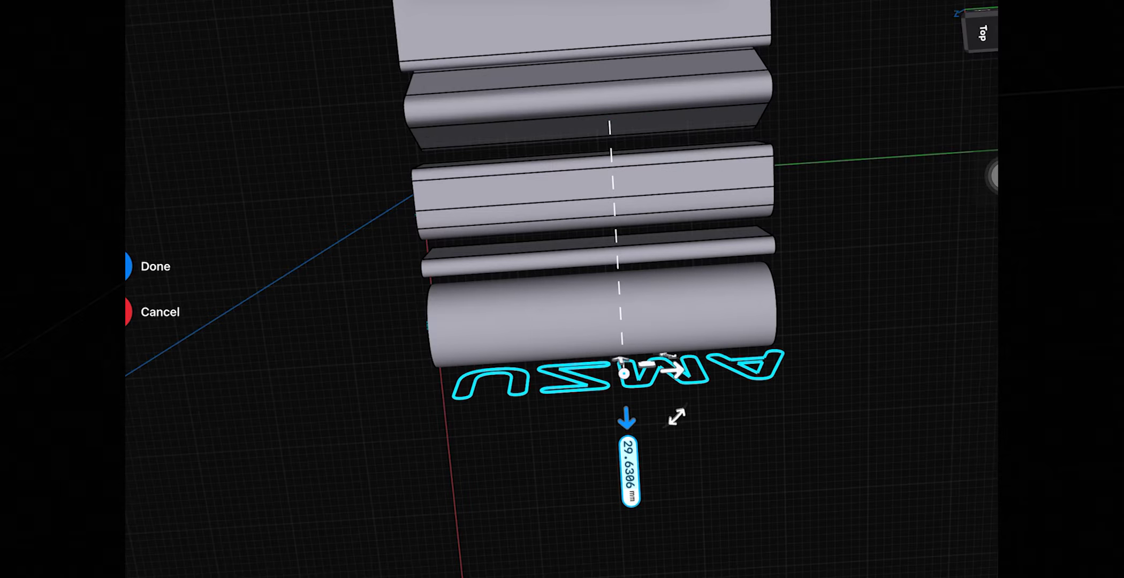
pyautogui.moveTo(831, 229); pyautogui.dragTo(842, 202, button='middle')
pyautogui.scroll(3, 839, 193)
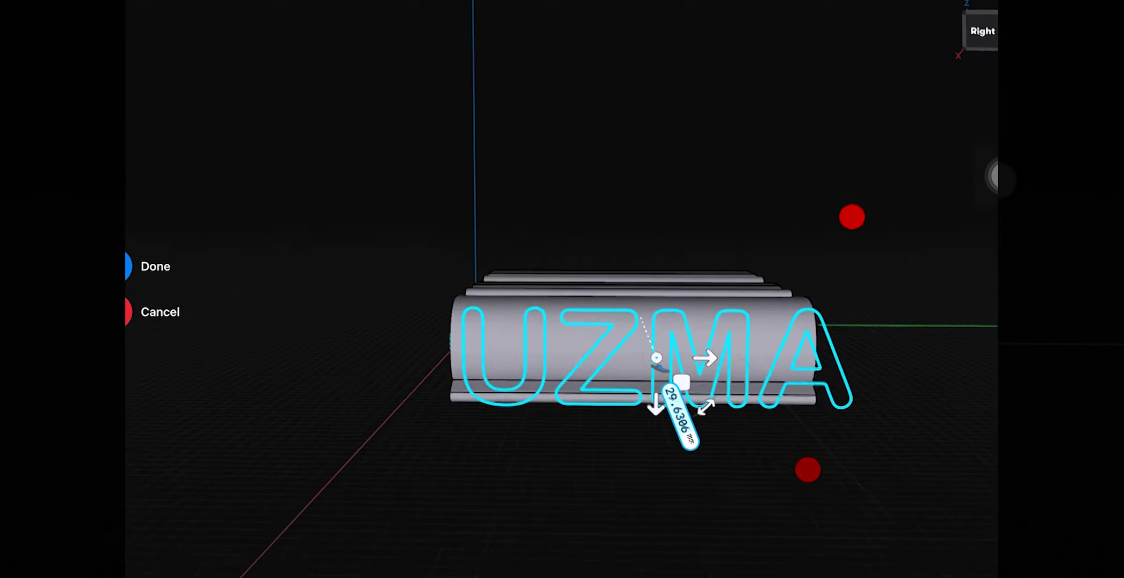
pyautogui.click(152, 266)
# - Thicken the five TARIQ letter faces by about 42 mm
pyautogui.moveTo(753, 273); pyautogui.dragTo(790, 220, button='middle')
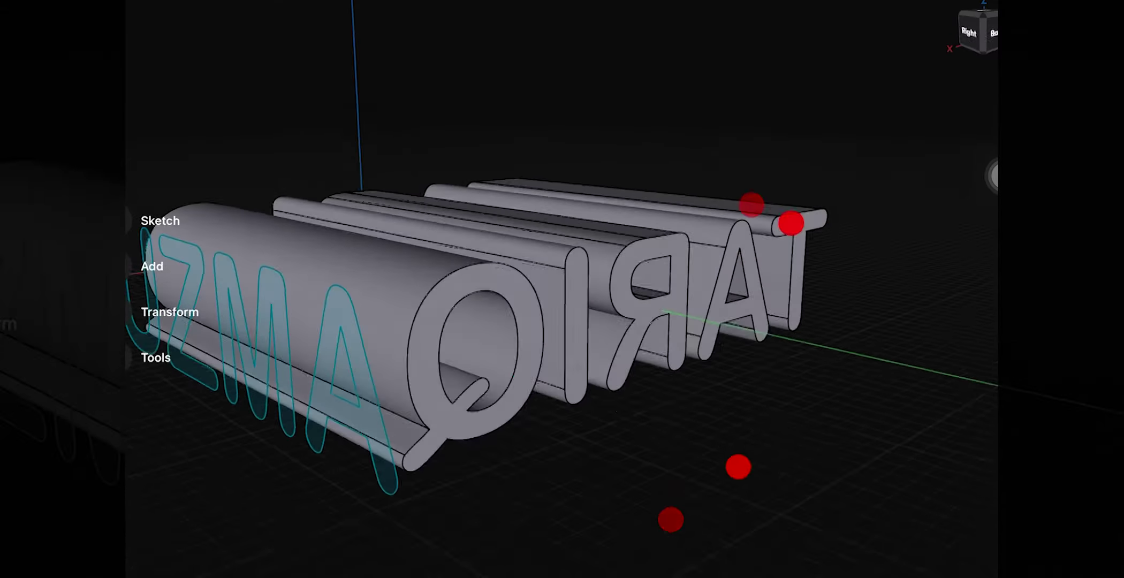
pyautogui.click(527, 321)
pyautogui.click(576, 321)
pyautogui.click(656, 279)
pyautogui.click(747, 244)
pyautogui.click(792, 230)
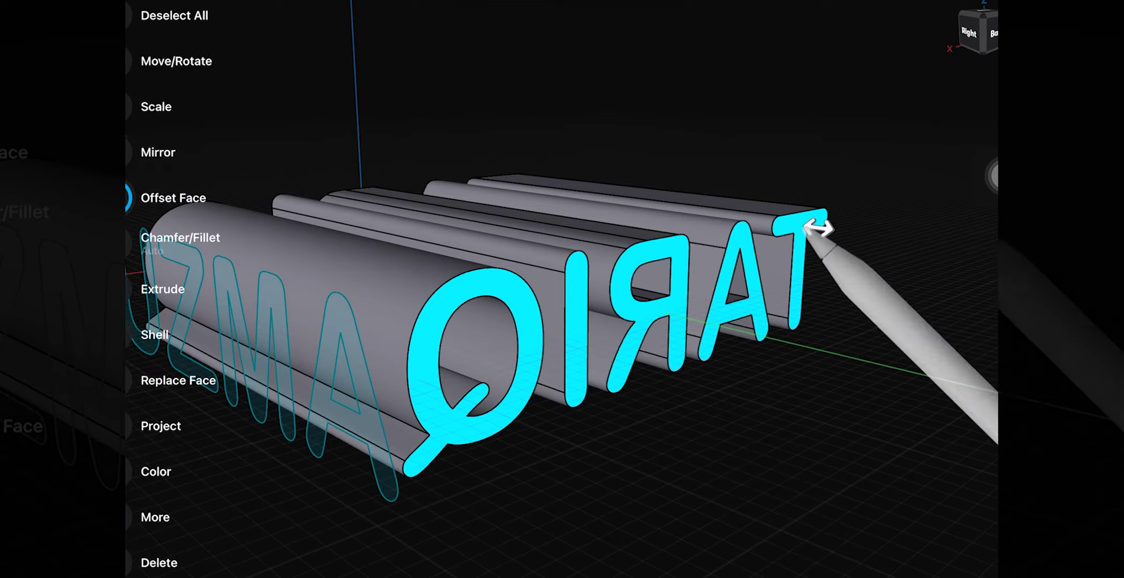
pyautogui.moveTo(835, 230); pyautogui.dragTo(878, 236)
# - Extrude the four UZMA sketch faces back into the TARIQ body
pyautogui.moveTo(740, 211)
pyautogui.mouseDown(button='middle')
pyautogui.moveTo(824, 217)
pyautogui.moveTo(858, 197)
pyautogui.mouseUp(button='middle')
pyautogui.click(439, 375)
pyautogui.click(669, 348)
pyautogui.click(792, 321)
pyautogui.click(910, 267)
pyautogui.moveTo(843, 239)
pyautogui.mouseDown()
pyautogui.moveTo(621, 200)
pyautogui.moveTo(447, 196)
pyautogui.mouseUp()
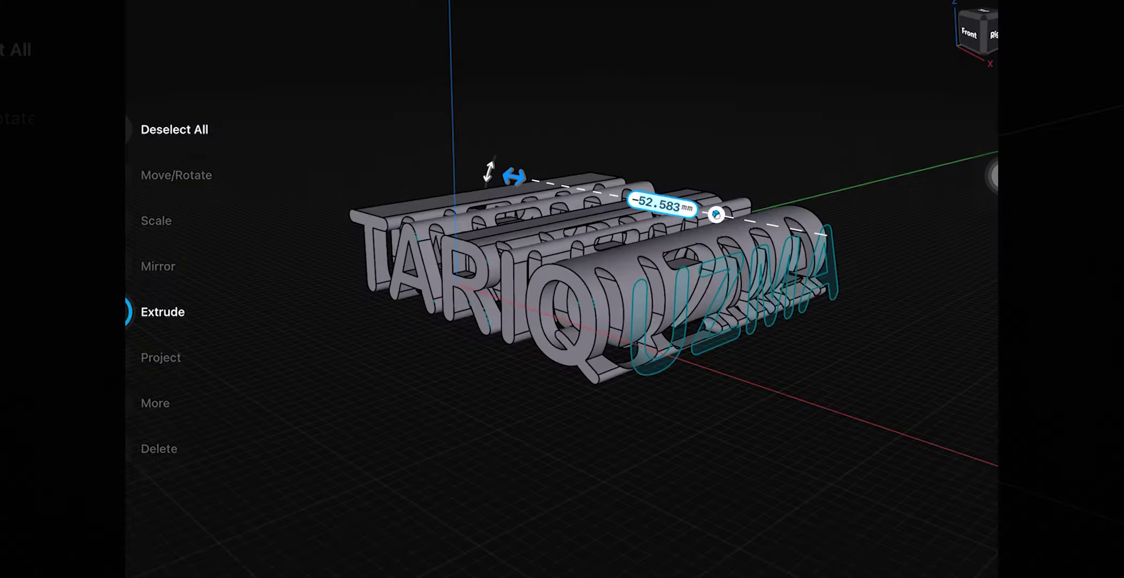
# - Set the UZMA extrusion depth to -65 mm and intersect it with TARIQ
pyautogui.moveTo(657, 445); pyautogui.dragTo(779, 210, button='middle')
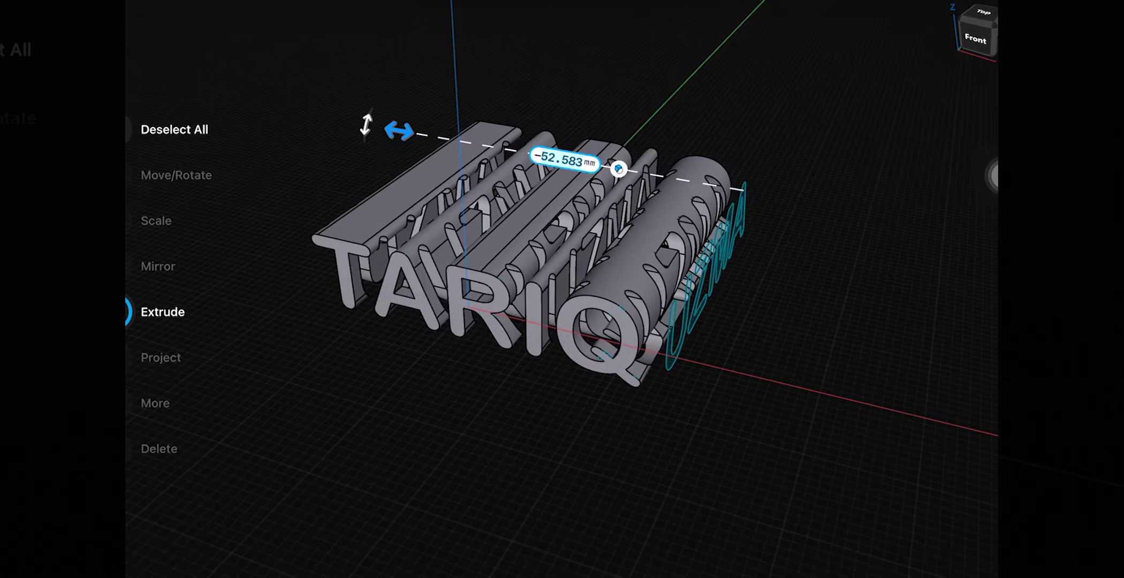
pyautogui.click(565, 159)
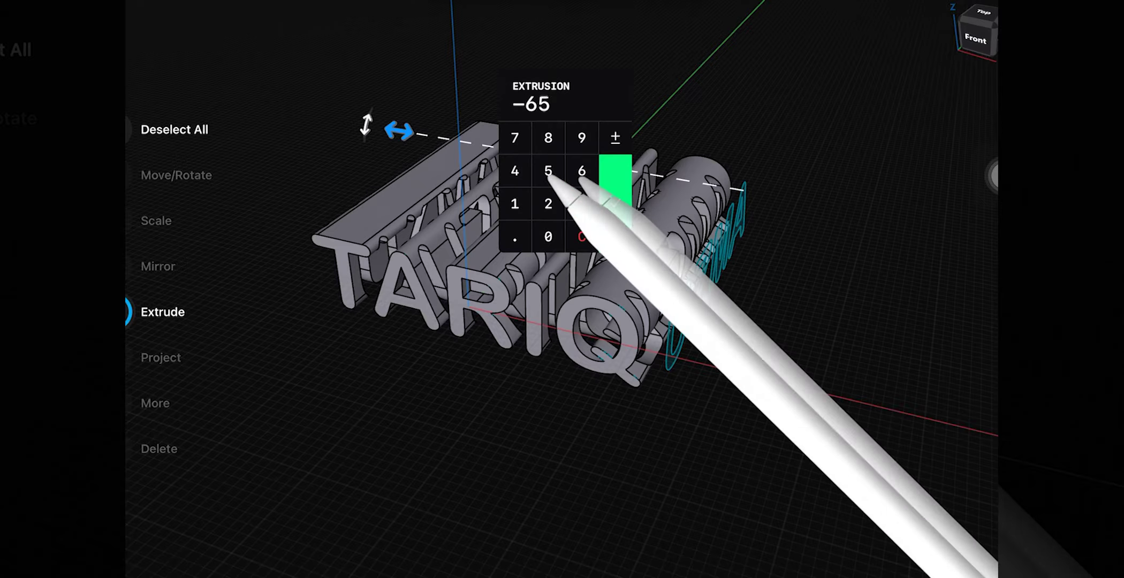
pyautogui.click(614, 187)
pyautogui.click(572, 160)
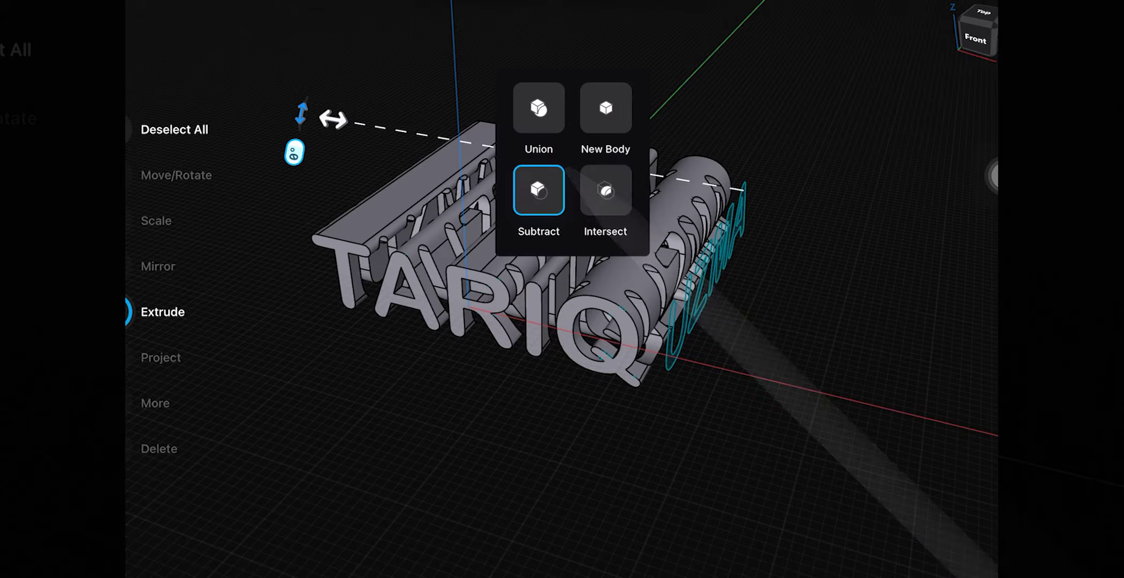
pyautogui.click(605, 185)
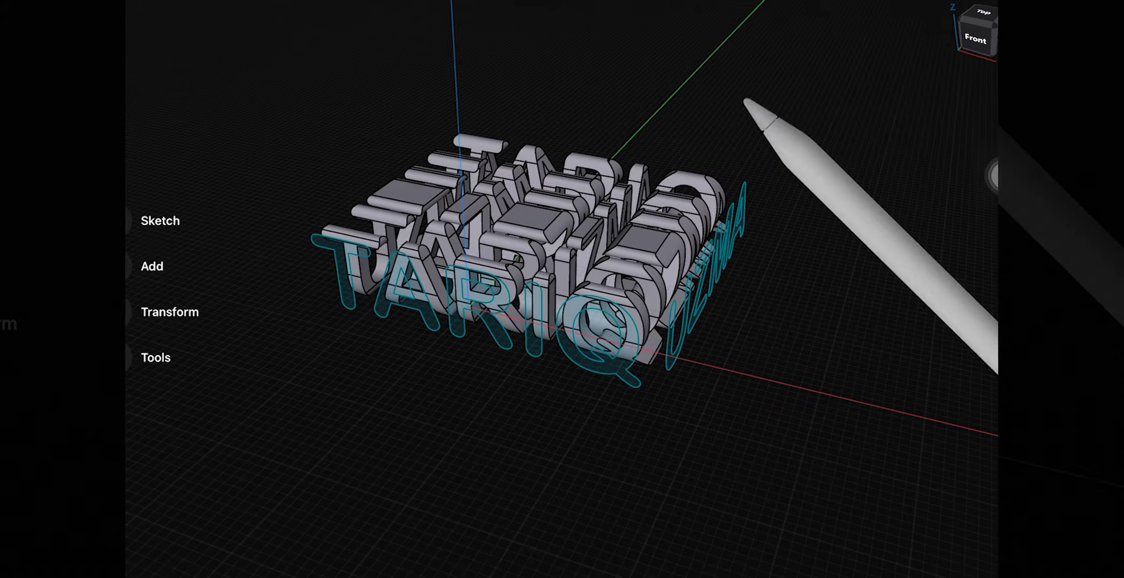
# - Inspect the intersected letters from the UZMA side, selecting letter bodies
pyautogui.moveTo(749, 278); pyautogui.dragTo(773, 284, button='middle')
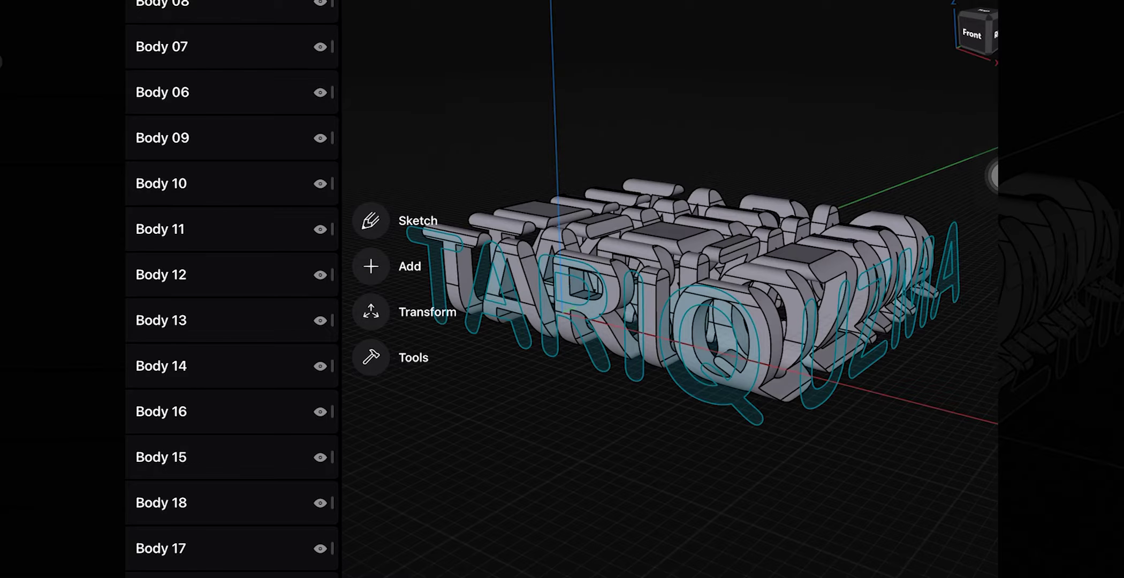
pyautogui.scroll(-5, 250, 364)
pyautogui.scroll(-1, 294, 382)
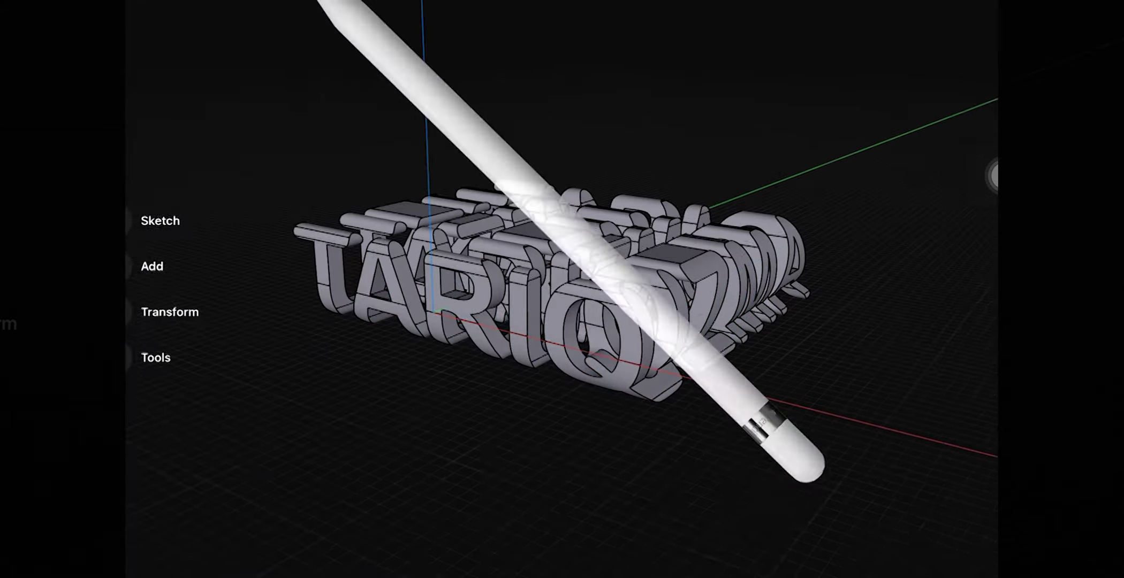
pyautogui.moveTo(805, 471)
pyautogui.mouseDown(button='middle')
pyautogui.moveTo(773, 209)
pyautogui.moveTo(771, 241)
pyautogui.moveTo(773, 229)
pyautogui.moveTo(841, 246)
pyautogui.moveTo(875, 384)
pyautogui.moveTo(885, 269)
pyautogui.moveTo(887, 280)
pyautogui.moveTo(700, 244)
pyautogui.moveTo(707, 256)
pyautogui.moveTo(690, 249)
pyautogui.moveTo(737, 243)
pyautogui.moveTo(740, 281)
pyautogui.moveTo(682, 277)
pyautogui.moveTo(642, 305)
pyautogui.moveTo(659, 300)
pyautogui.mouseUp(button='middle')
pyautogui.click(441, 195)
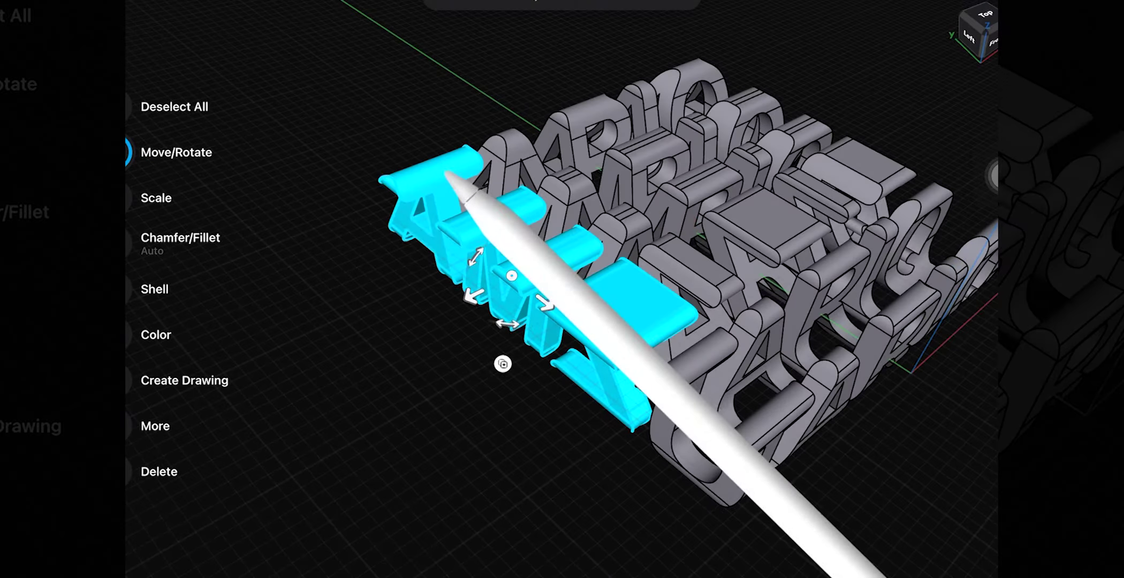
pyautogui.moveTo(669, 257)
pyautogui.mouseDown(button='middle')
pyautogui.moveTo(711, 221)
pyautogui.moveTo(597, 216)
pyautogui.moveTo(672, 276)
pyautogui.moveTo(824, 267)
pyautogui.moveTo(678, 223)
pyautogui.moveTo(807, 199)
pyautogui.moveTo(810, 271)
pyautogui.mouseUp(button='middle')
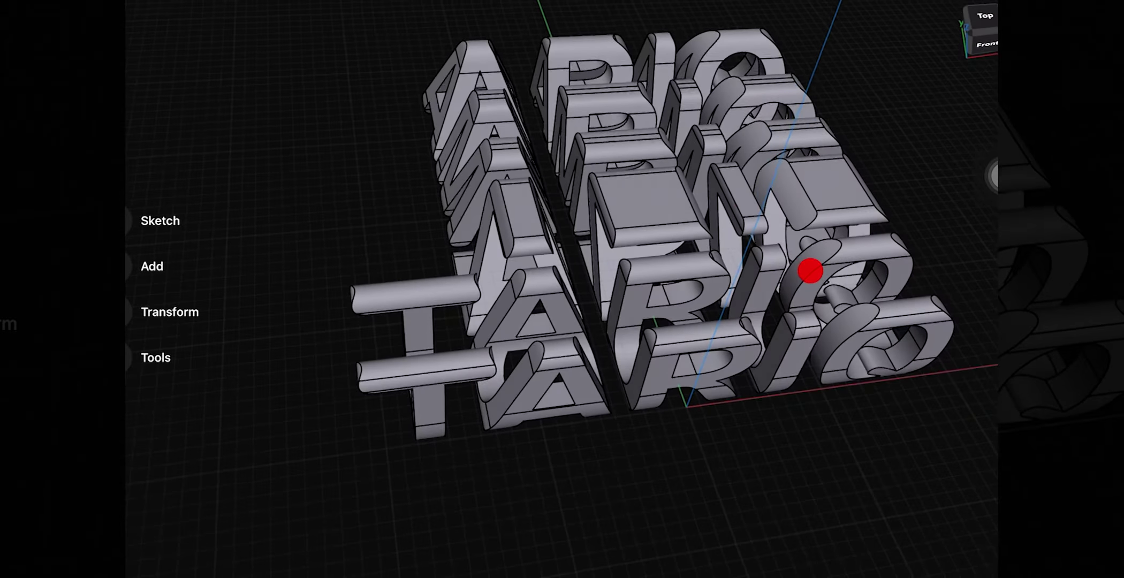
pyautogui.scroll(3, 771, 321)
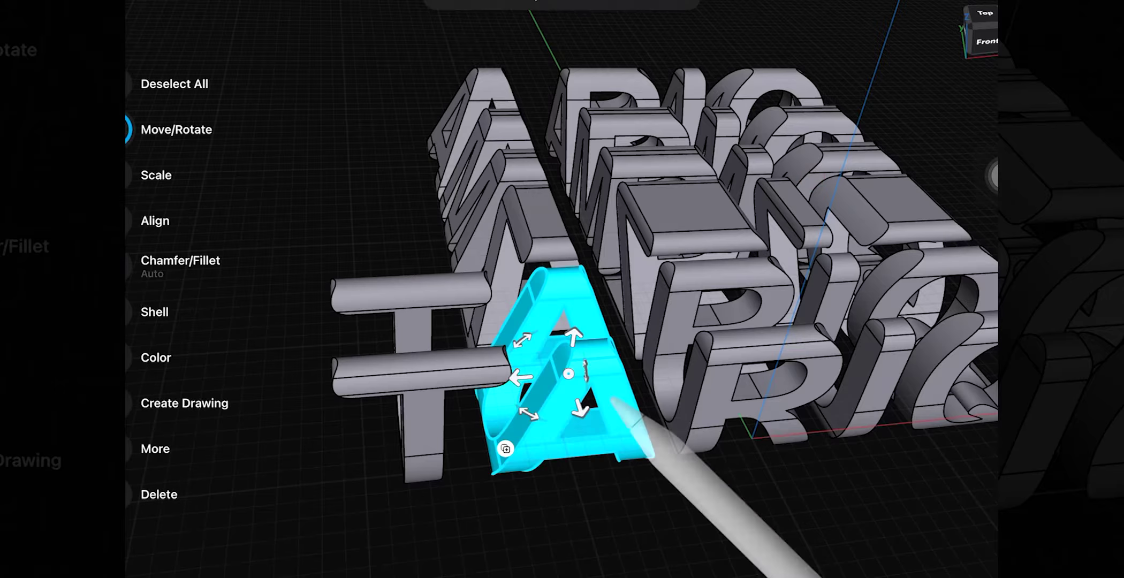
# - Inspect TARIQ from low and high angles, selecting and clearing the A and R bodies
pyautogui.moveTo(749, 225)
pyautogui.mouseDown(button='middle')
pyautogui.moveTo(752, 298)
pyautogui.moveTo(765, 301)
pyautogui.moveTo(774, 233)
pyautogui.moveTo(879, 278)
pyautogui.moveTo(758, 181)
pyautogui.moveTo(791, 241)
pyautogui.mouseUp(button='middle')
pyautogui.scroll(2, 731, 354)
pyautogui.click(509, 177)
pyautogui.click(140, 481)
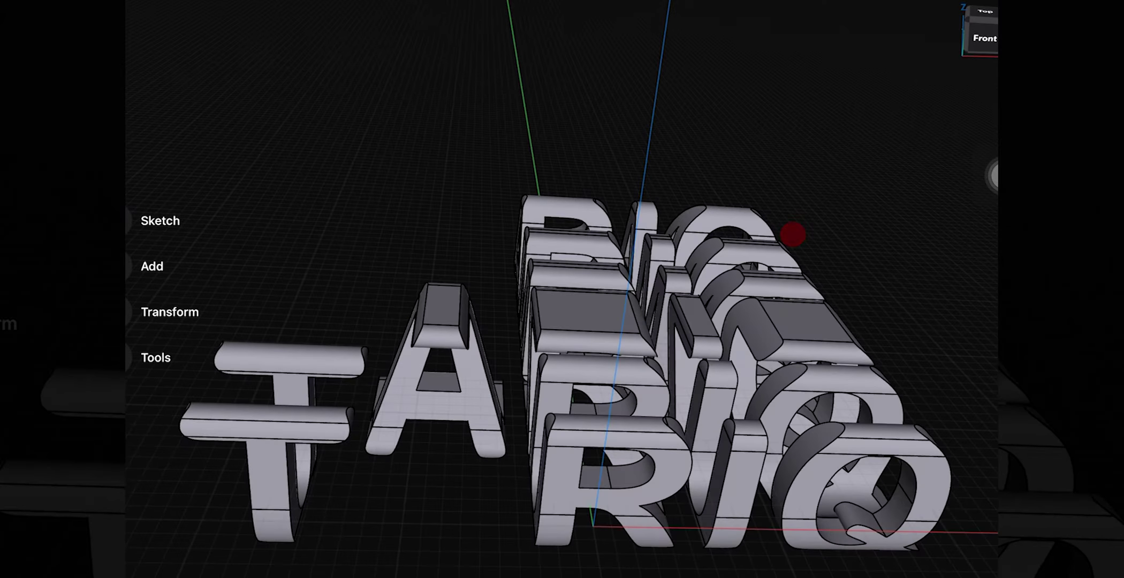
pyautogui.scroll(-3, 773, 272)
pyautogui.moveTo(773, 271)
pyautogui.mouseDown(button='middle')
pyautogui.moveTo(777, 320)
pyautogui.moveTo(828, 321)
pyautogui.moveTo(717, 303)
pyautogui.moveTo(648, 263)
pyautogui.moveTo(770, 263)
pyautogui.moveTo(687, 234)
pyautogui.moveTo(835, 261)
pyautogui.mouseUp(button='middle')
pyautogui.click(753, 337)
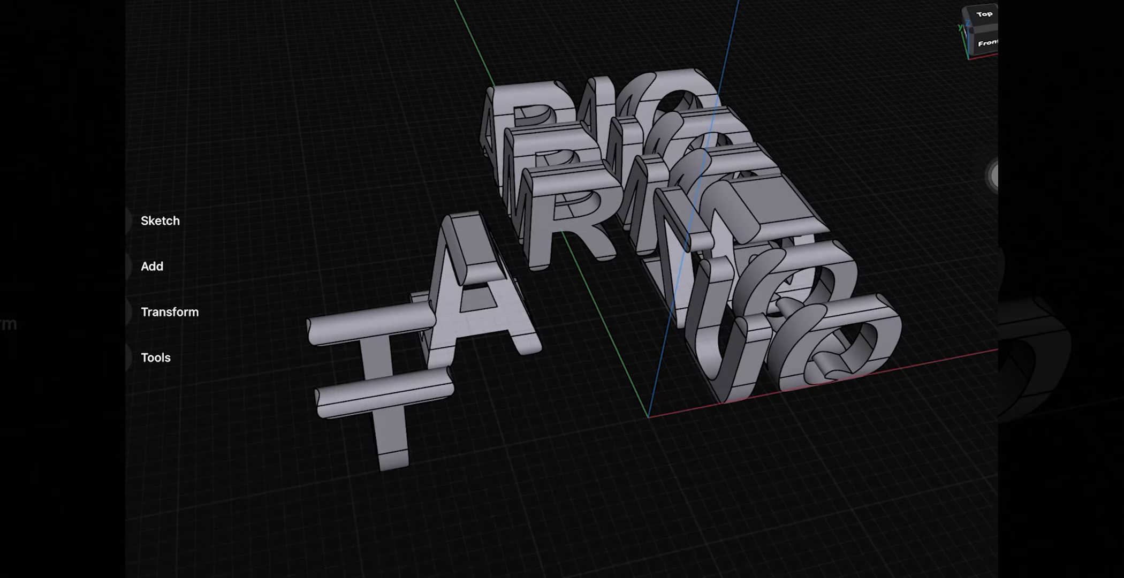
pyautogui.click(545, 103)
pyautogui.moveTo(760, 268)
pyautogui.mouseDown(button='middle')
pyautogui.moveTo(758, 156)
pyautogui.moveTo(766, 189)
pyautogui.mouseUp(button='middle')
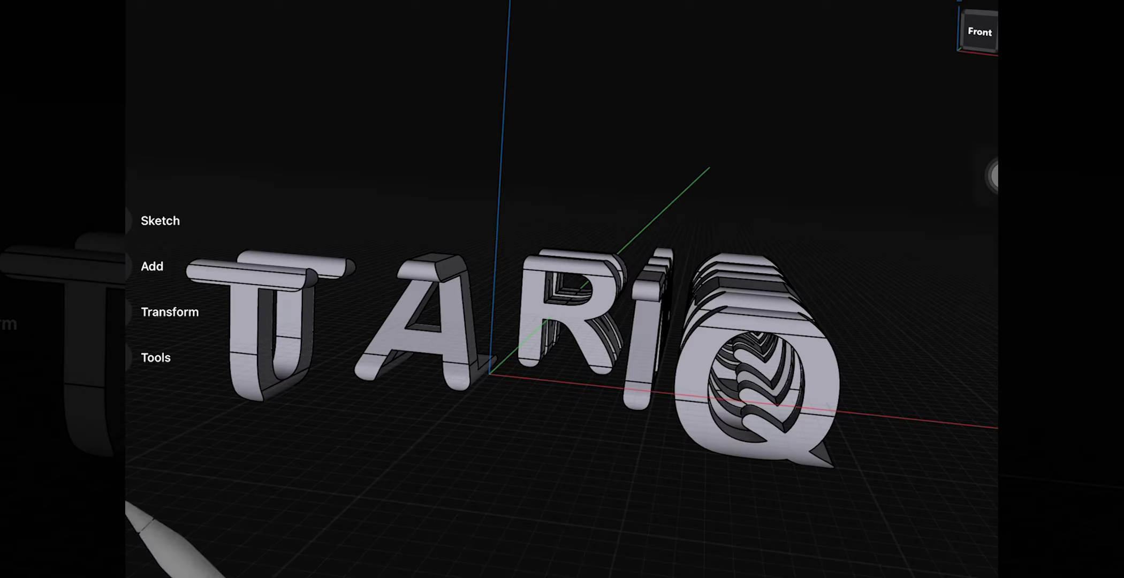
pyautogui.moveTo(898, 316); pyautogui.dragTo(750, 299, button='middle')
pyautogui.moveTo(853, 221)
pyautogui.mouseDown(button='middle')
pyautogui.moveTo(817, 225)
pyautogui.moveTo(828, 239)
pyautogui.moveTo(798, 259)
pyautogui.moveTo(807, 284)
pyautogui.moveTo(812, 270)
pyautogui.mouseUp(button='middle')
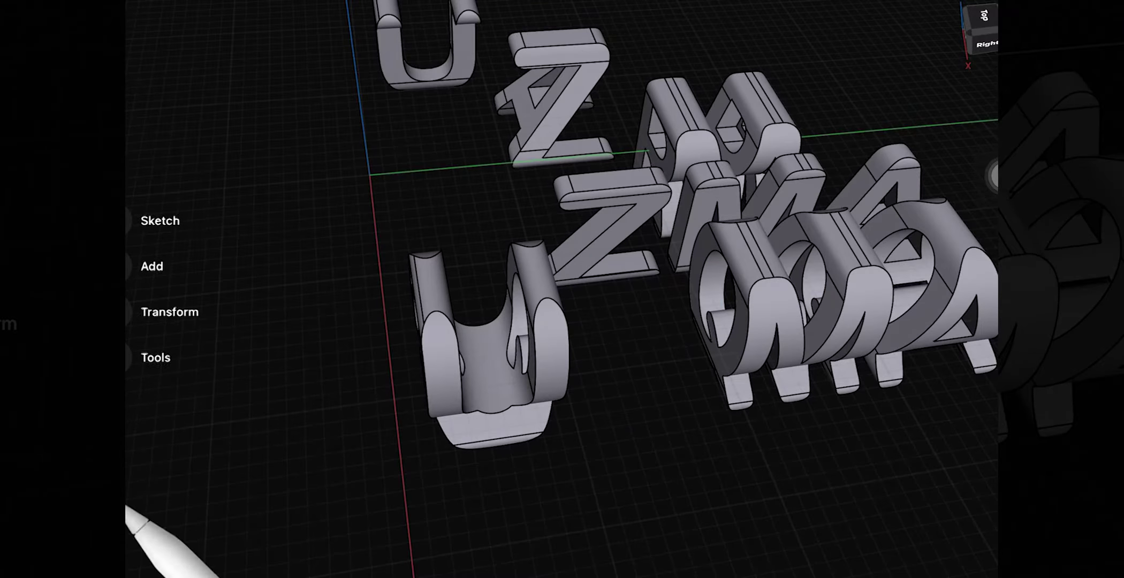
pyautogui.scroll(-3, 749, 353)
pyautogui.moveTo(767, 233)
pyautogui.mouseDown(button='middle')
pyautogui.moveTo(873, 183)
pyautogui.moveTo(798, 201)
pyautogui.mouseUp(button='middle')
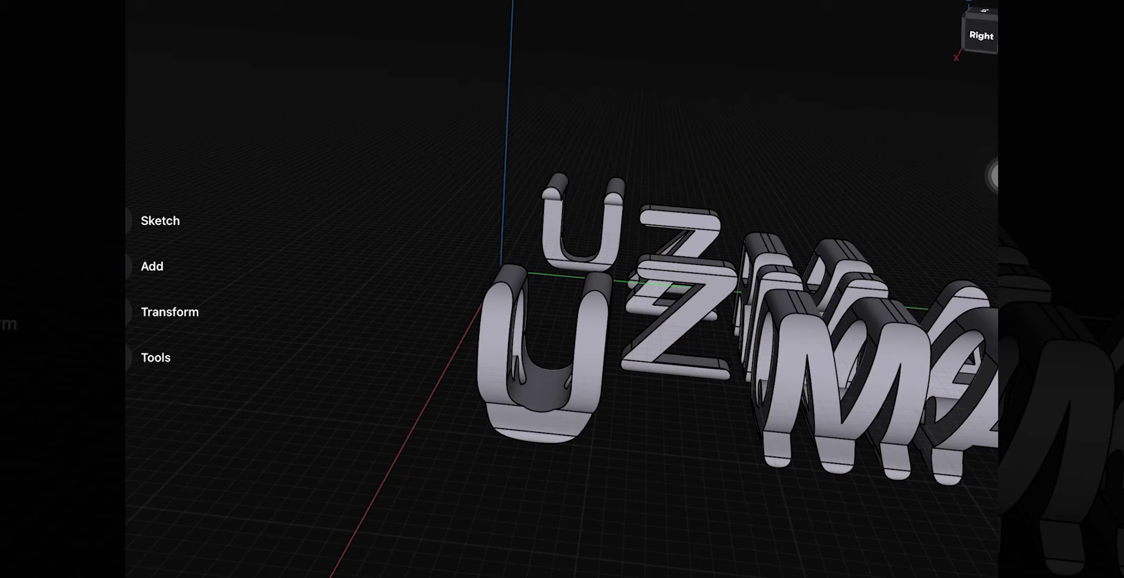
pyautogui.moveTo(792, 332)
pyautogui.mouseDown(button='middle')
pyautogui.moveTo(863, 321)
pyautogui.moveTo(786, 348)
pyautogui.mouseUp(button='middle')
pyautogui.moveTo(696, 251)
pyautogui.mouseDown(button='middle')
pyautogui.moveTo(730, 241)
pyautogui.moveTo(725, 253)
pyautogui.moveTo(806, 280)
pyautogui.moveTo(838, 256)
pyautogui.moveTo(844, 310)
pyautogui.moveTo(782, 181)
pyautogui.moveTo(779, 228)
pyautogui.moveTo(790, 248)
pyautogui.moveTo(785, 226)
pyautogui.moveTo(853, 185)
pyautogui.moveTo(808, 234)
pyautogui.moveTo(759, 198)
pyautogui.moveTo(725, 229)
pyautogui.moveTo(791, 175)
pyautogui.mouseUp(button='middle')
pyautogui.click(727, 446)
pyautogui.scroll(-5, 764, 179)
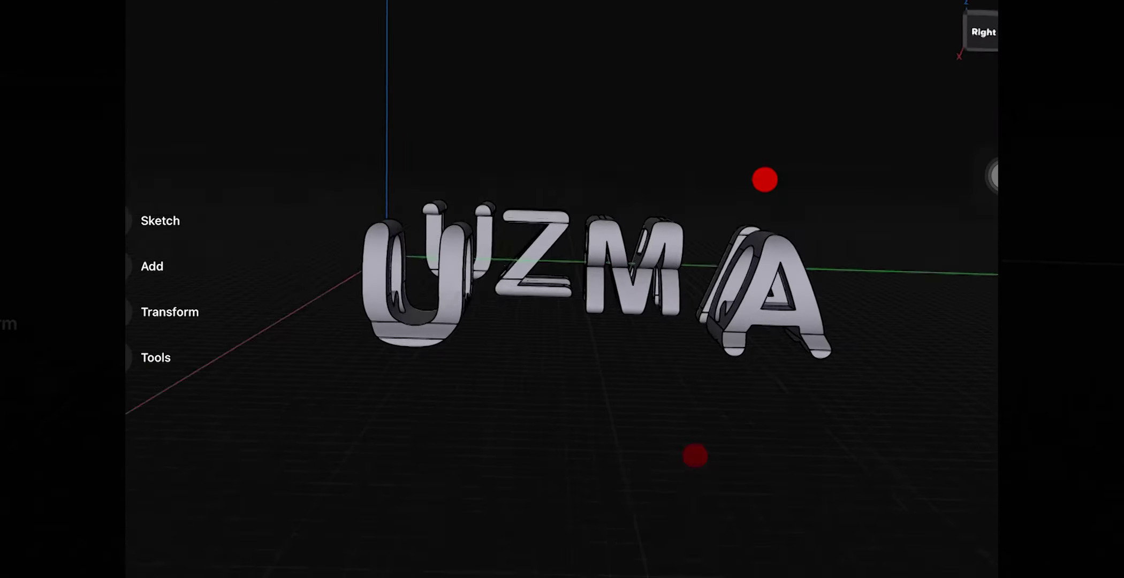
pyautogui.moveTo(827, 221)
pyautogui.mouseDown(button='middle')
pyautogui.moveTo(843, 281)
pyautogui.moveTo(918, 198)
pyautogui.mouseUp(button='middle')
pyautogui.click(728, 332)
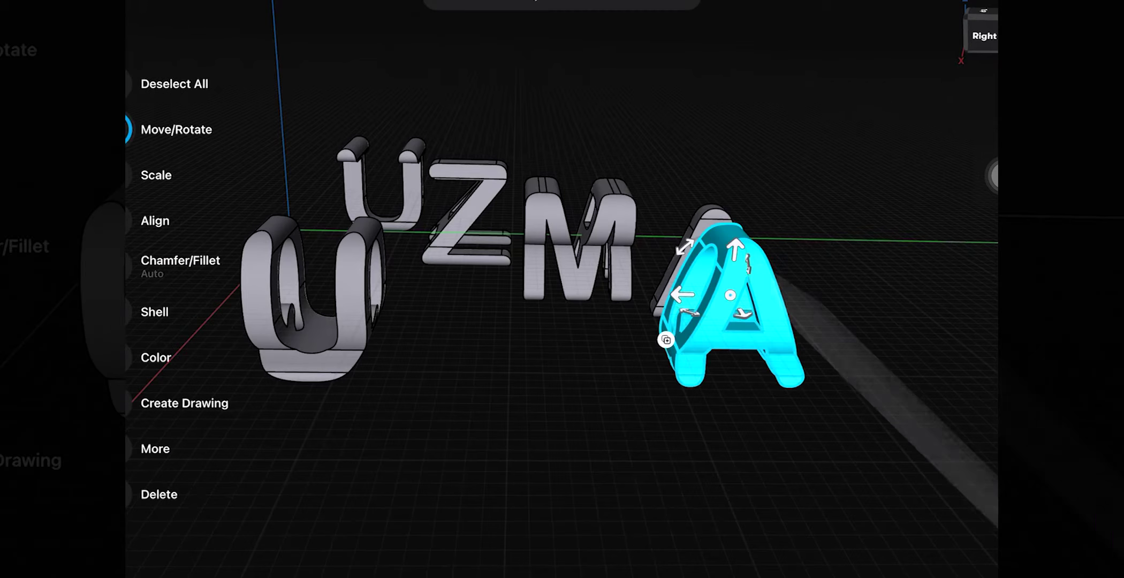
pyautogui.moveTo(910, 429); pyautogui.dragTo(763, 355, button='middle')
pyautogui.moveTo(817, 269)
pyautogui.mouseDown(button='middle')
pyautogui.moveTo(761, 464)
pyautogui.moveTo(816, 434)
pyautogui.mouseUp(button='middle')
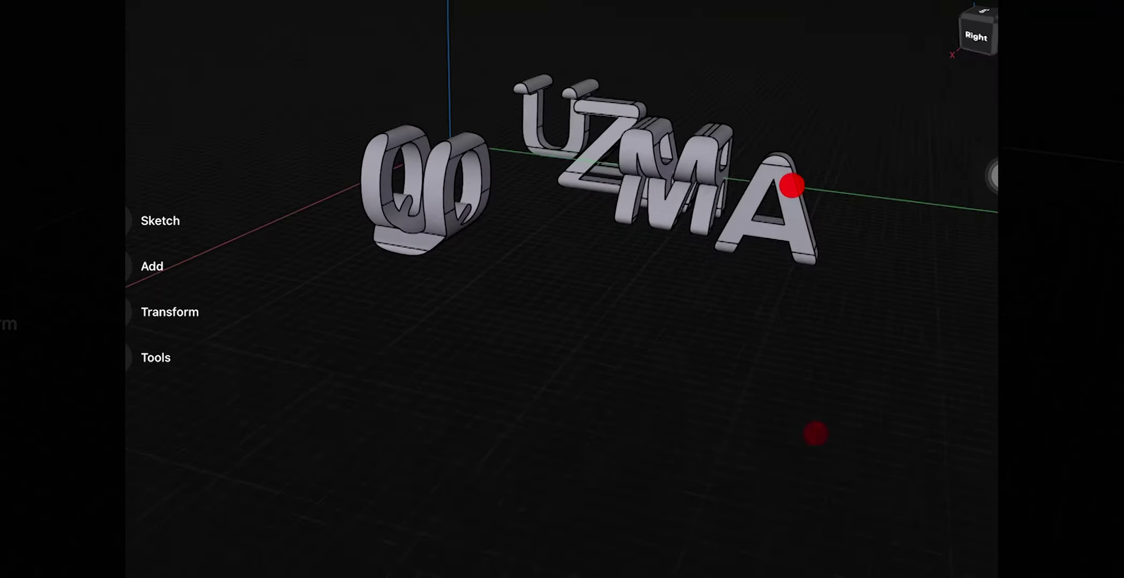
pyautogui.moveTo(824, 166)
pyautogui.mouseDown(button='middle')
pyautogui.moveTo(858, 218)
pyautogui.moveTo(837, 196)
pyautogui.moveTo(931, 176)
pyautogui.moveTo(895, 180)
pyautogui.moveTo(820, 245)
pyautogui.moveTo(853, 258)
pyautogui.mouseUp(button='middle')
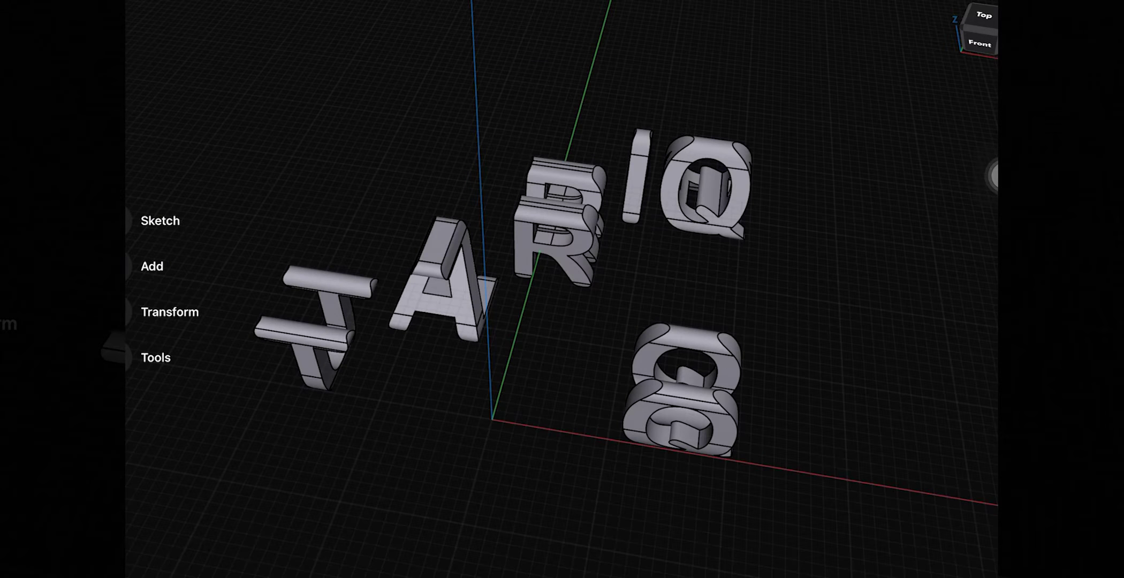
pyautogui.moveTo(776, 256)
pyautogui.mouseDown(button='middle')
pyautogui.moveTo(830, 260)
pyautogui.moveTo(856, 321)
pyautogui.mouseUp(button='middle')
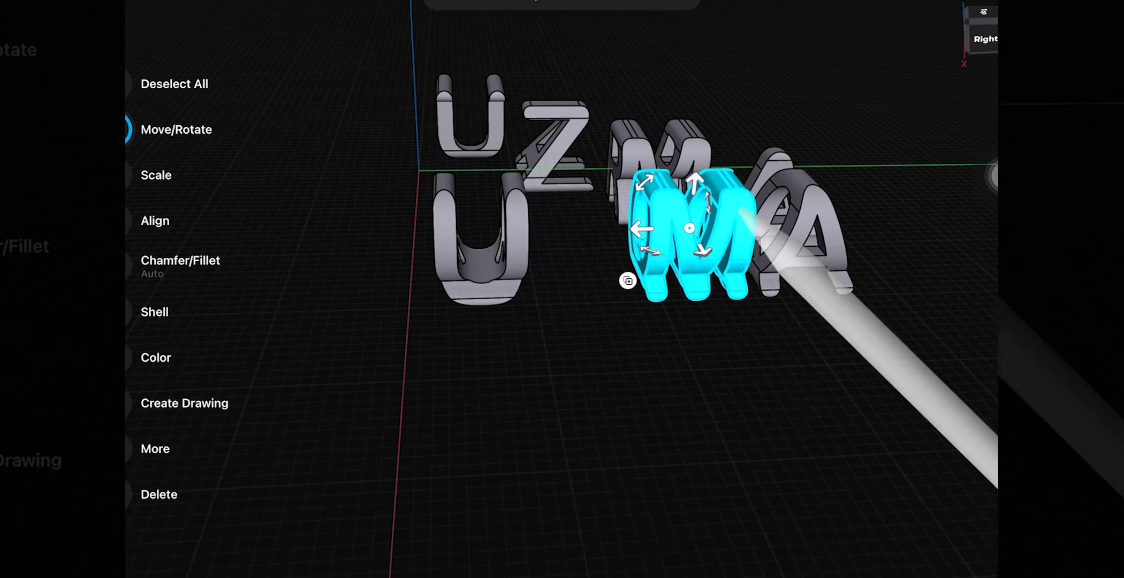
pyautogui.click(514, 259)
pyautogui.moveTo(752, 263)
pyautogui.mouseDown(button='middle')
pyautogui.moveTo(838, 223)
pyautogui.moveTo(828, 213)
pyautogui.moveTo(774, 222)
pyautogui.mouseUp(button='middle')
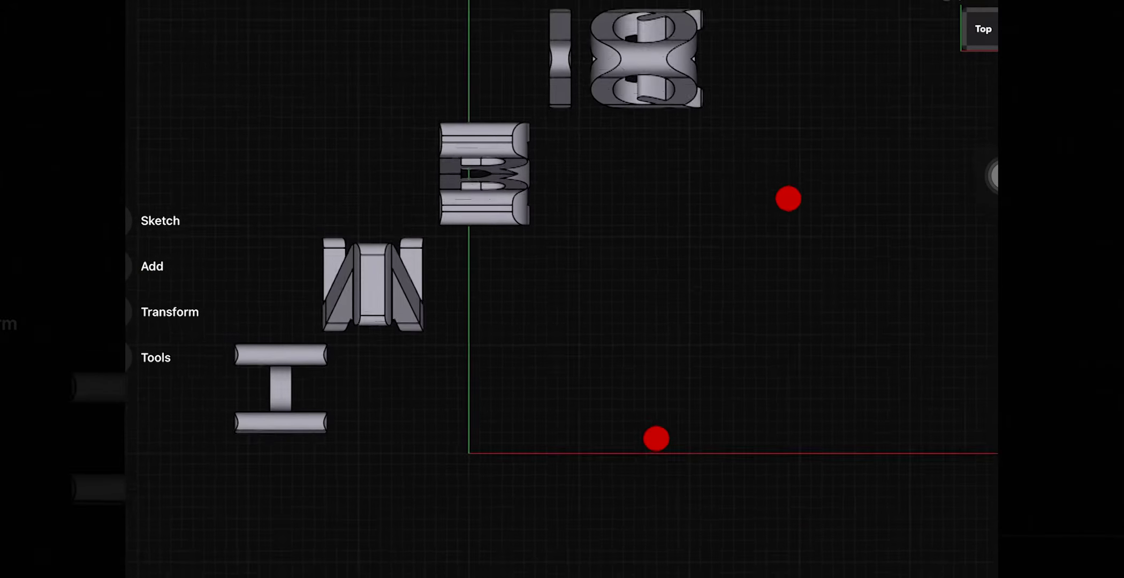
# - Draw a closed stepped outline around the letters' diagonal footprint from the top view
pyautogui.moveTo(788, 195); pyautogui.dragTo(873, 271, button='middle')
pyautogui.scroll(-1, 469, 413)
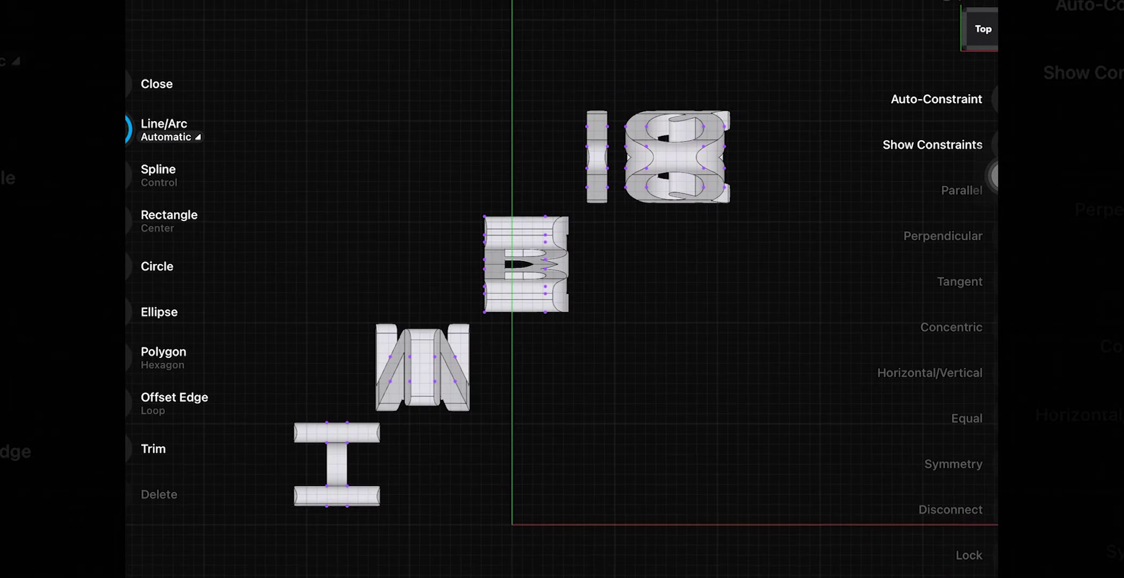
pyautogui.click(232, 476)
pyautogui.click(571, 95)
pyautogui.click(745, 94)
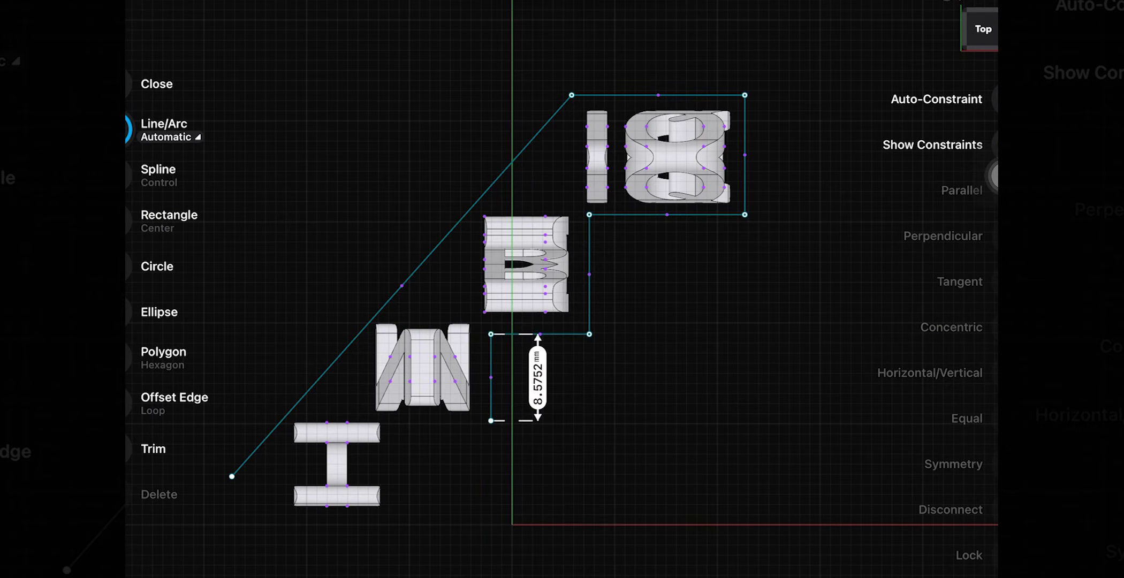
pyautogui.click(393, 524)
pyautogui.click(232, 525)
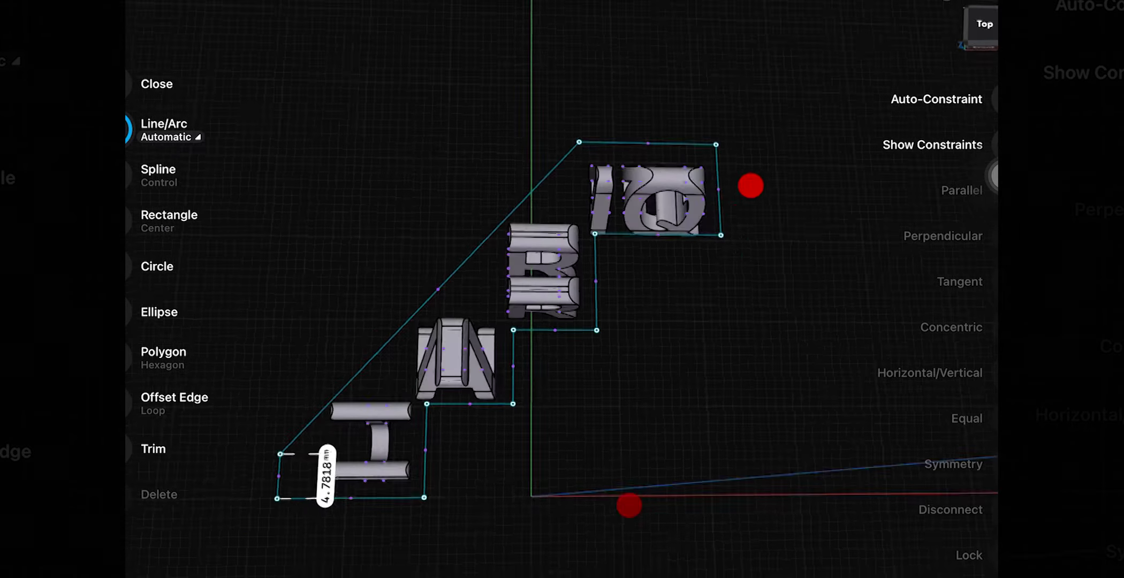
pyautogui.moveTo(747, 183)
pyautogui.mouseDown(button='middle')
pyautogui.moveTo(724, 238)
pyautogui.moveTo(776, 210)
pyautogui.mouseUp(button='middle')
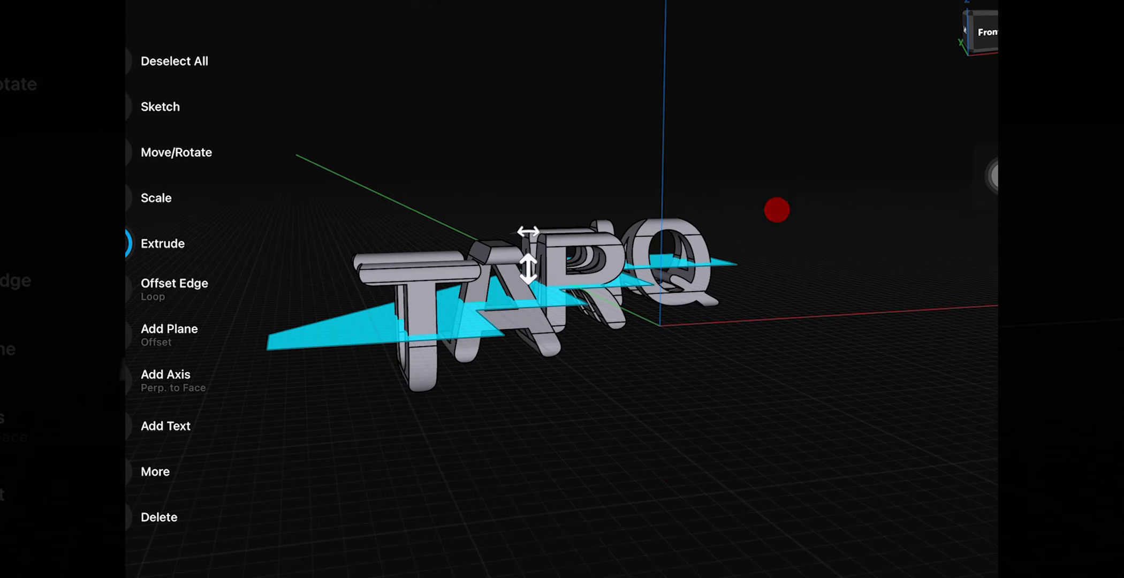
# - Extrude the base profile 1.4745 mm into a solid base plate
pyautogui.moveTo(720, 253)
pyautogui.mouseDown(button='middle')
pyautogui.moveTo(766, 246)
pyautogui.moveTo(808, 262)
pyautogui.mouseUp(button='middle')
pyautogui.click(590, 394)
pyautogui.click(499, 460)
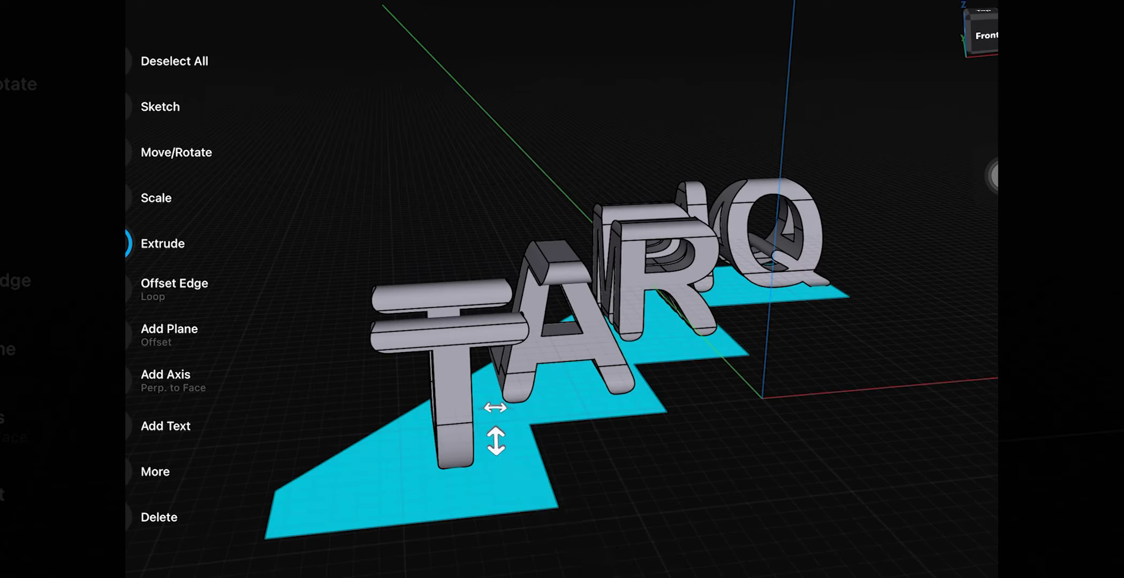
pyautogui.moveTo(506, 428); pyautogui.dragTo(496, 420)
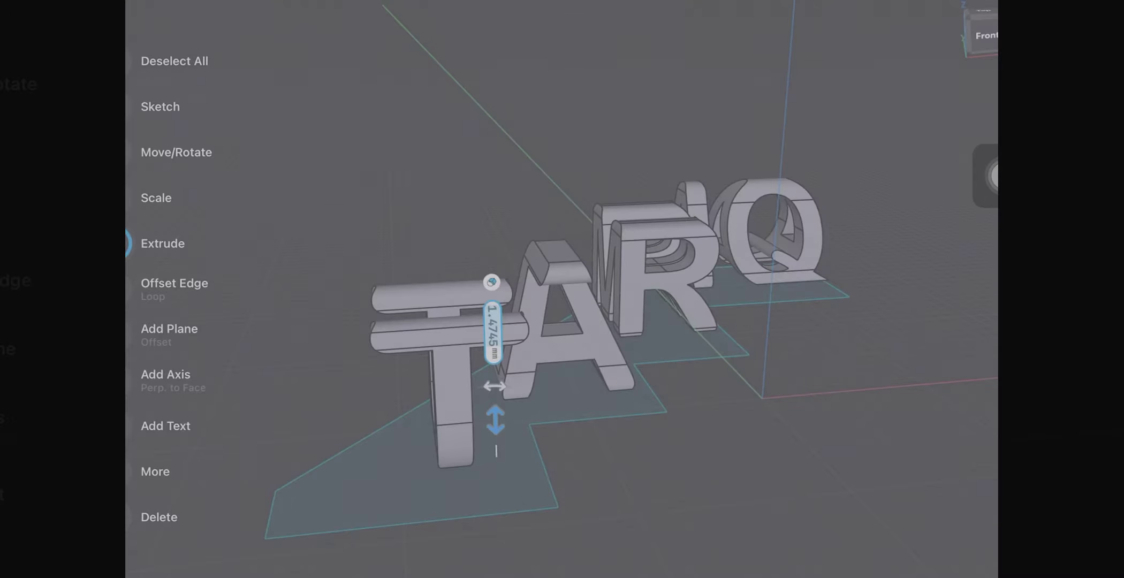
pyautogui.click(491, 289)
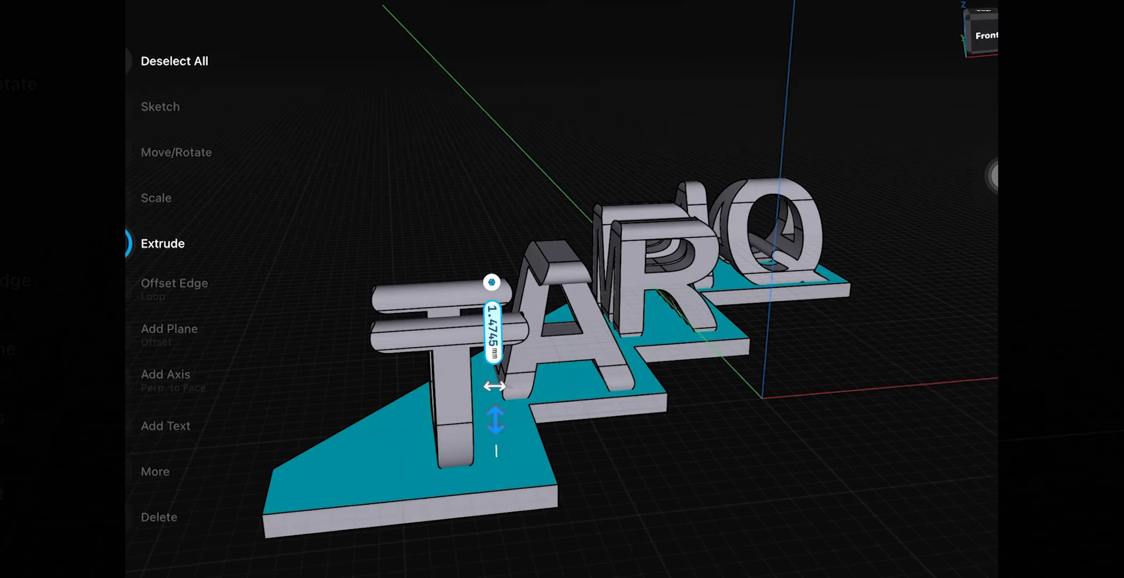
# - Pull the base plate's end face in to 7.753 mm
pyautogui.moveTo(712, 252); pyautogui.dragTo(748, 242, button='middle')
pyautogui.moveTo(650, 375); pyautogui.dragTo(679, 335, button='middle')
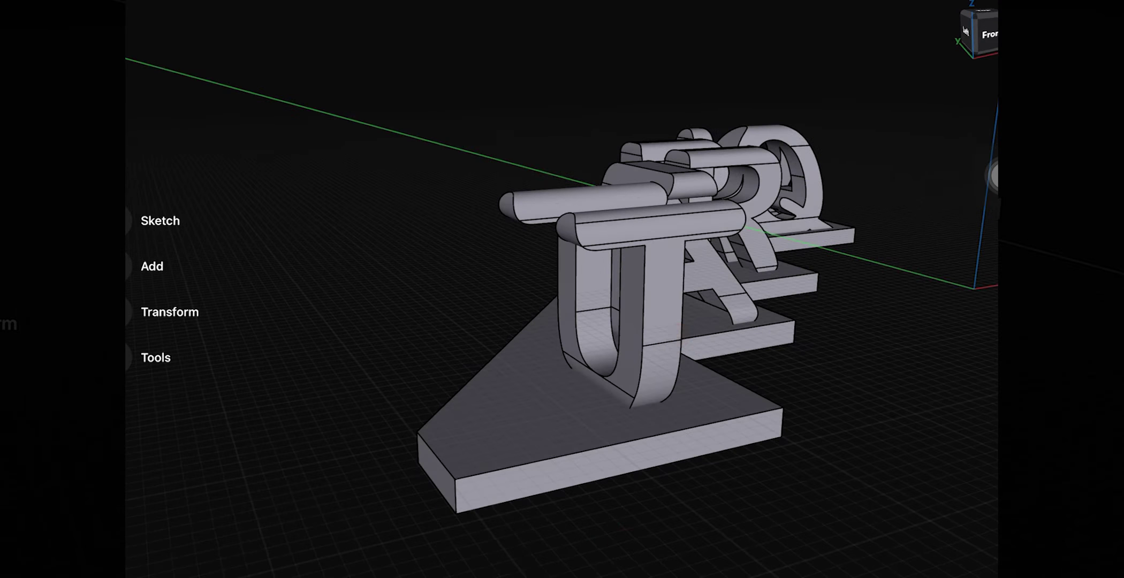
pyautogui.moveTo(428, 488); pyautogui.dragTo(620, 449)
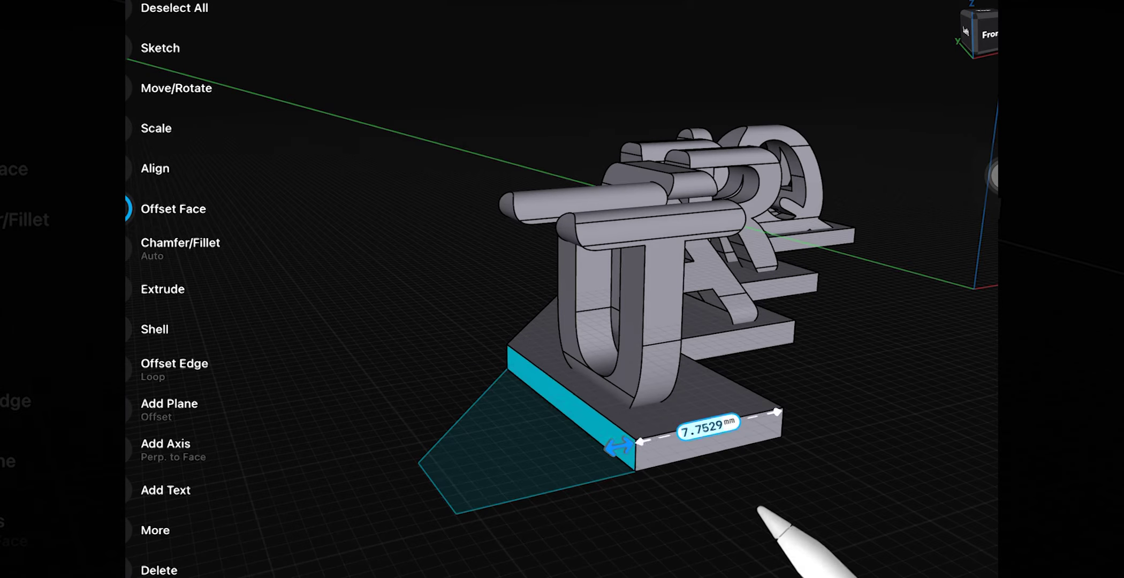
# - Fillet a base edge at 2.91 mm and the base corner at R 7.4201 mm
pyautogui.click(758, 445)
pyautogui.click(621, 447)
pyautogui.moveTo(696, 420); pyautogui.dragTo(851, 431)
pyautogui.click(511, 358)
pyautogui.moveTo(511, 359); pyautogui.dragTo(352, 362)
pyautogui.click(768, 471)
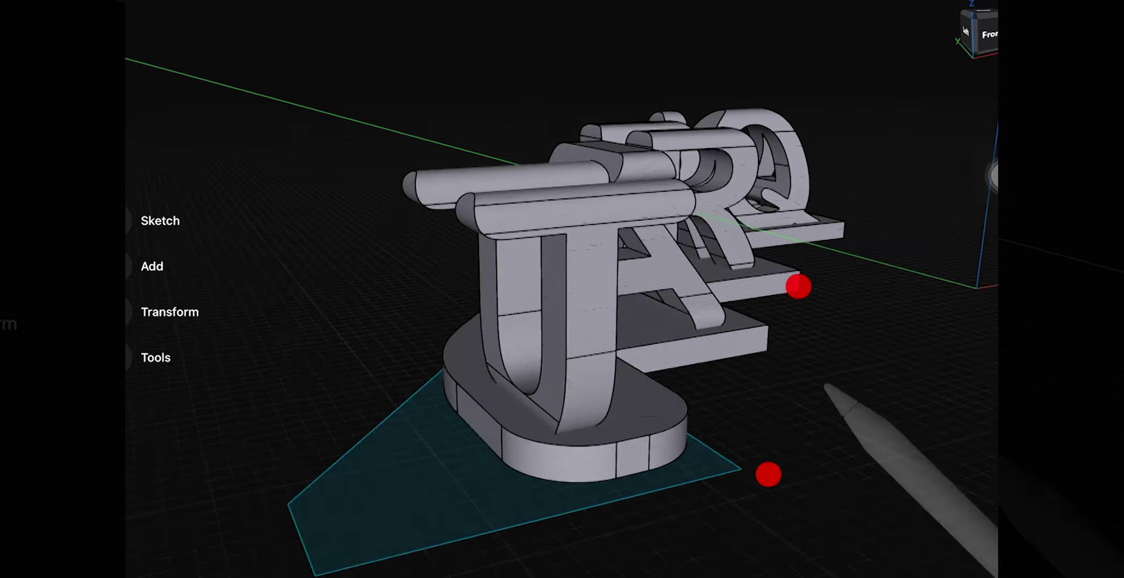
# - Fillet the four vertical step edges of the base to R 3.4664 mm
pyautogui.moveTo(755, 283); pyautogui.dragTo(687, 467, button='middle')
pyautogui.click(538, 336)
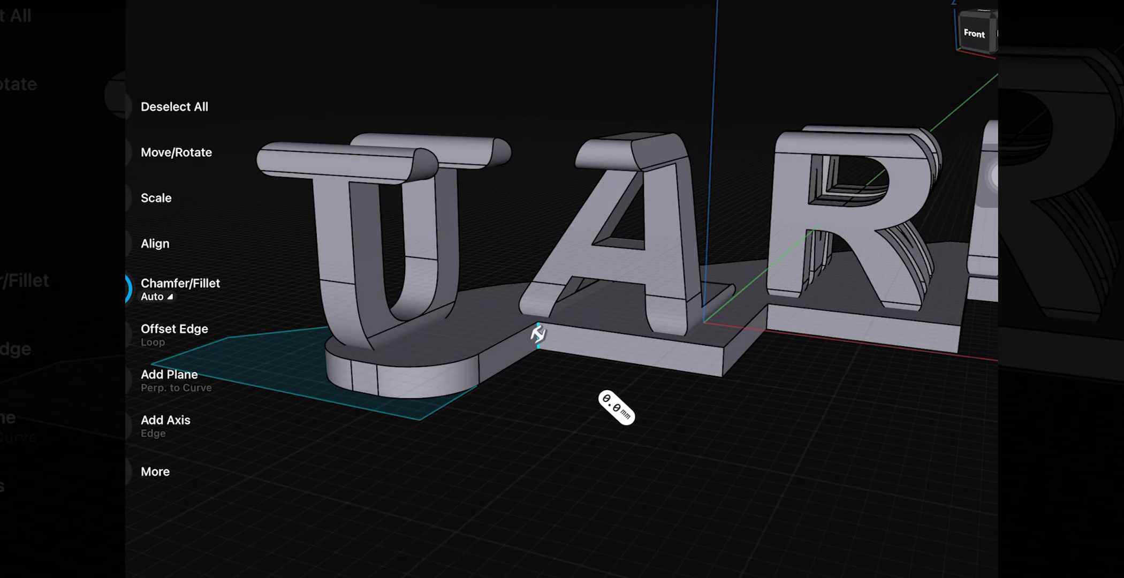
pyautogui.click(829, 332)
pyautogui.click(766, 316)
pyautogui.click(960, 337)
pyautogui.moveTo(961, 375); pyautogui.dragTo(600, 393, button='middle')
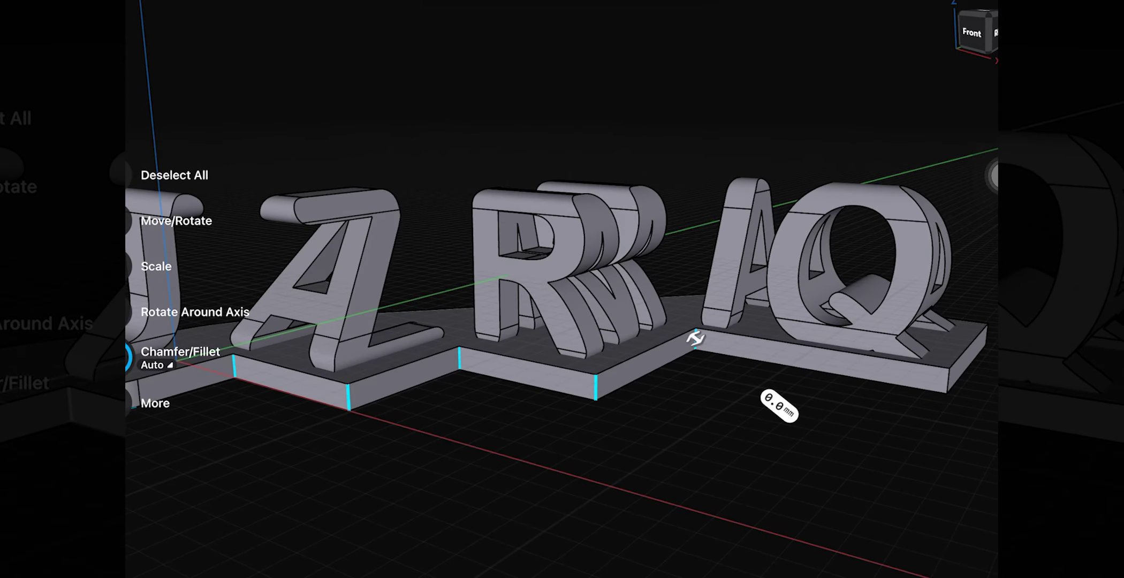
pyautogui.moveTo(816, 363)
pyautogui.mouseDown(button='middle')
pyautogui.moveTo(853, 365)
pyautogui.moveTo(759, 363)
pyautogui.moveTo(735, 497)
pyautogui.moveTo(805, 255)
pyautogui.mouseUp(button='middle')
pyautogui.moveTo(768, 389)
pyautogui.mouseDown()
pyautogui.moveTo(863, 403)
pyautogui.moveTo(838, 405)
pyautogui.mouseUp()
pyautogui.moveTo(740, 417)
pyautogui.mouseDown(button='middle')
pyautogui.moveTo(745, 459)
pyautogui.moveTo(725, 472)
pyautogui.mouseUp(button='middle')
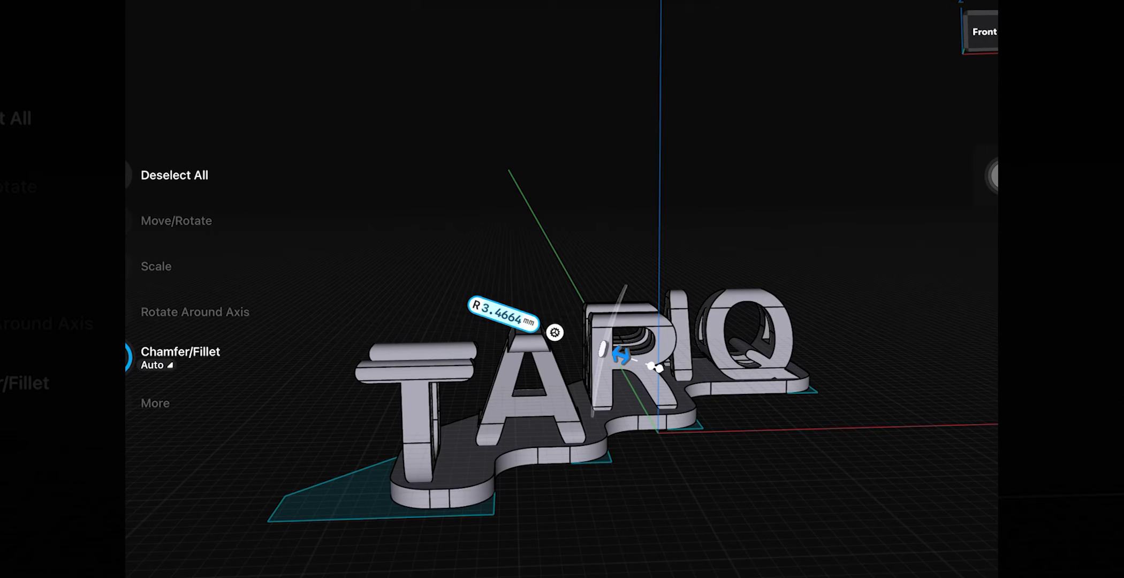
pyautogui.click(675, 489)
pyautogui.moveTo(801, 256); pyautogui.dragTo(806, 257, button='middle')
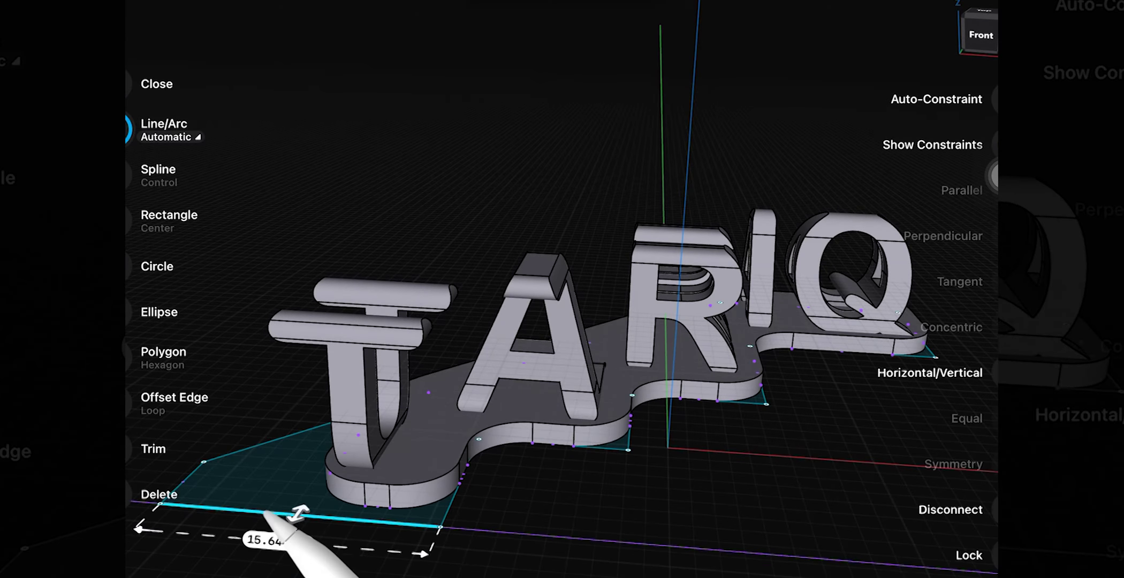
# - Offset the base plate's top face about 1.06 mm to change the slab thickness
pyautogui.moveTo(744, 490)
pyautogui.mouseDown(button='middle')
pyautogui.moveTo(705, 496)
pyautogui.moveTo(743, 491)
pyautogui.moveTo(704, 558)
pyautogui.mouseUp(button='middle')
pyautogui.click(873, 386)
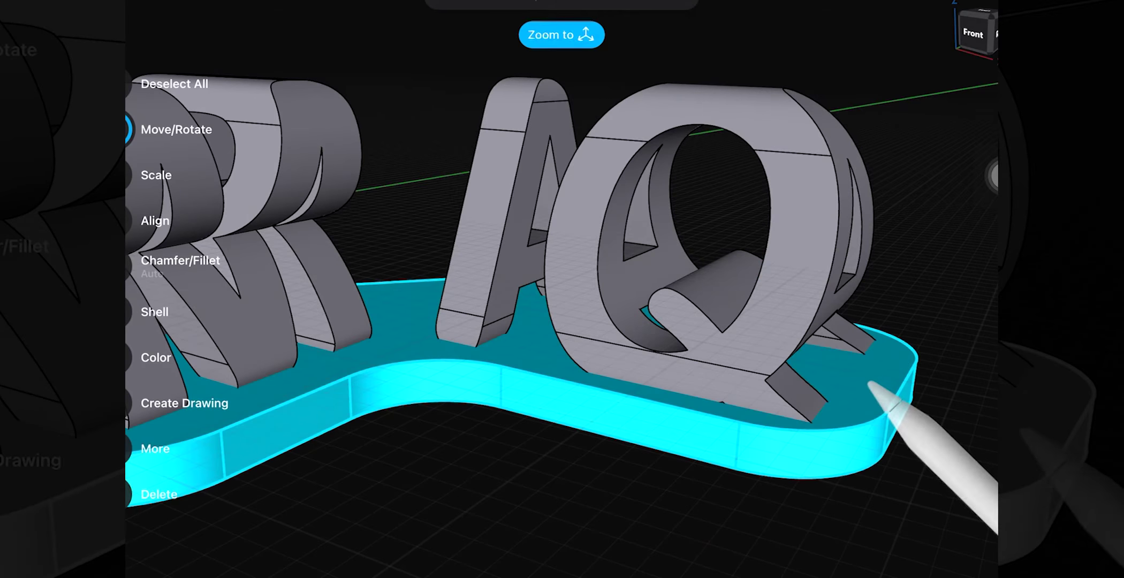
pyautogui.moveTo(782, 460); pyautogui.dragTo(695, 477, button='middle')
pyautogui.click(940, 269)
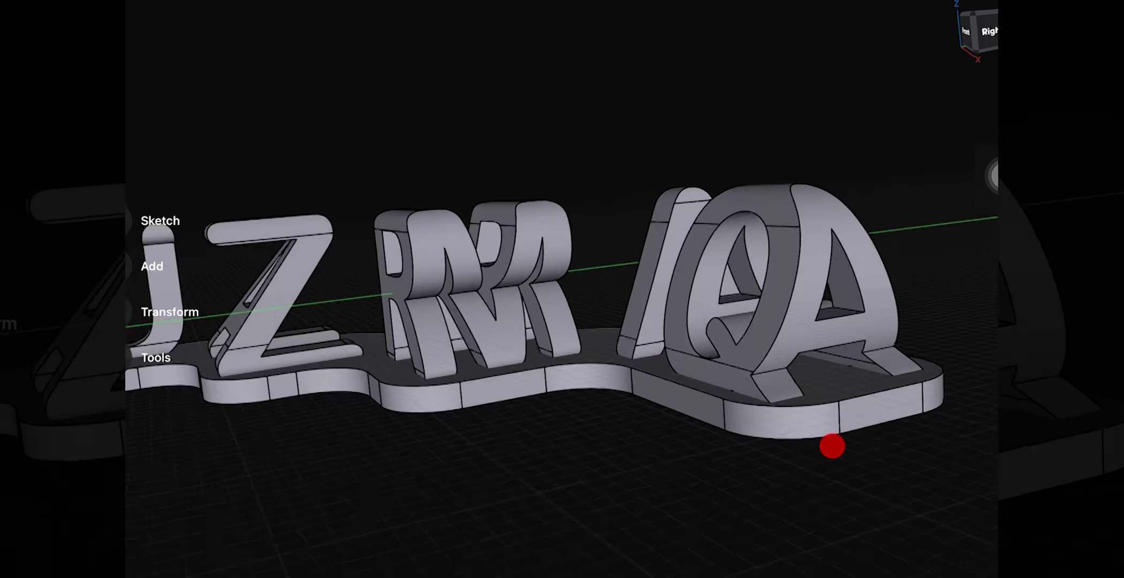
pyautogui.moveTo(833, 445); pyautogui.dragTo(777, 390, button='middle')
pyautogui.click(771, 391)
pyautogui.moveTo(771, 391); pyautogui.dragTo(773, 413)
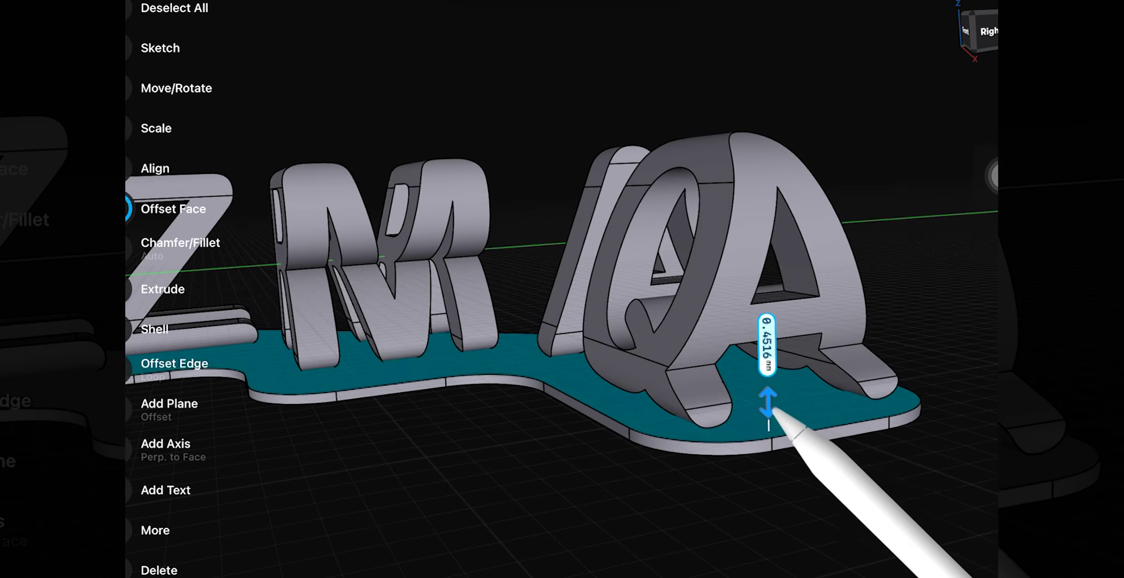
pyautogui.moveTo(888, 236)
pyautogui.mouseDown(button='middle')
pyautogui.moveTo(864, 241)
pyautogui.moveTo(856, 289)
pyautogui.mouseUp(button='middle')
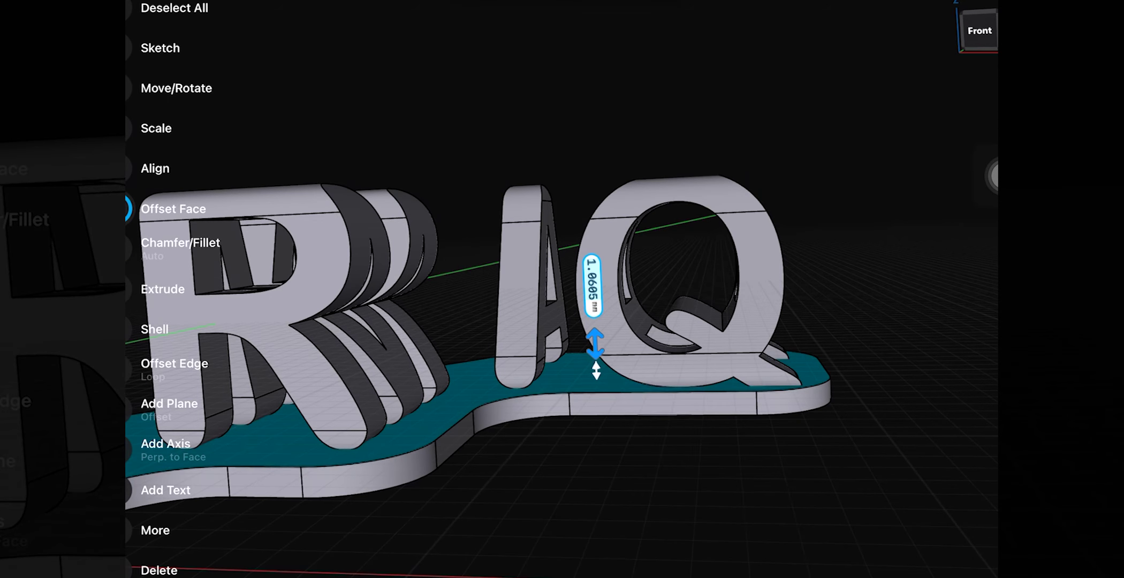
pyautogui.moveTo(856, 289)
pyautogui.mouseDown(button='middle')
pyautogui.moveTo(838, 213)
pyautogui.moveTo(852, 281)
pyautogui.mouseUp(button='middle')
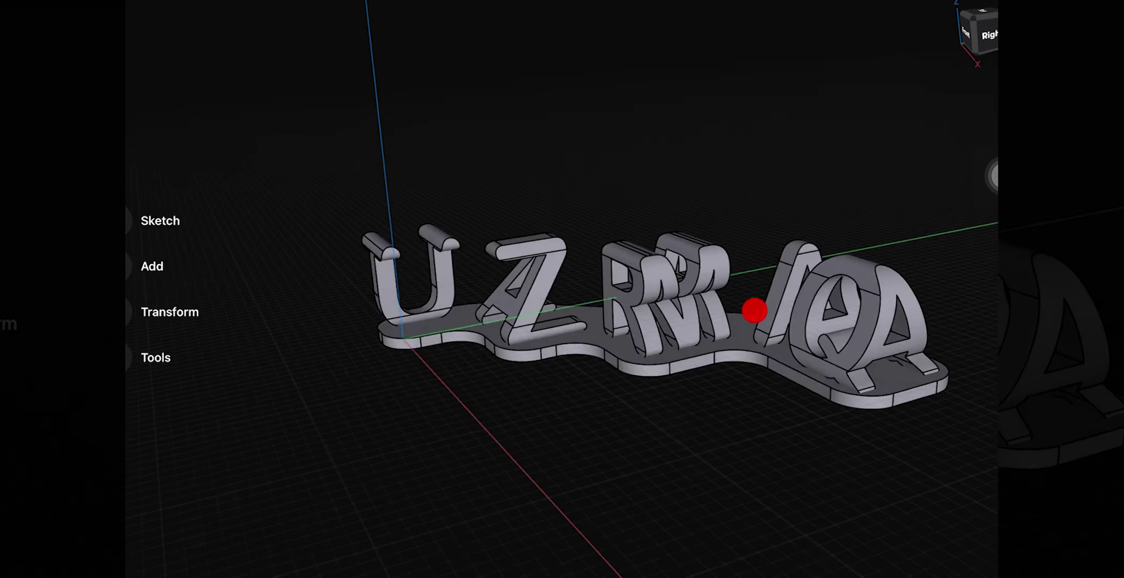
pyautogui.moveTo(755, 310); pyautogui.dragTo(803, 253, button='middle')
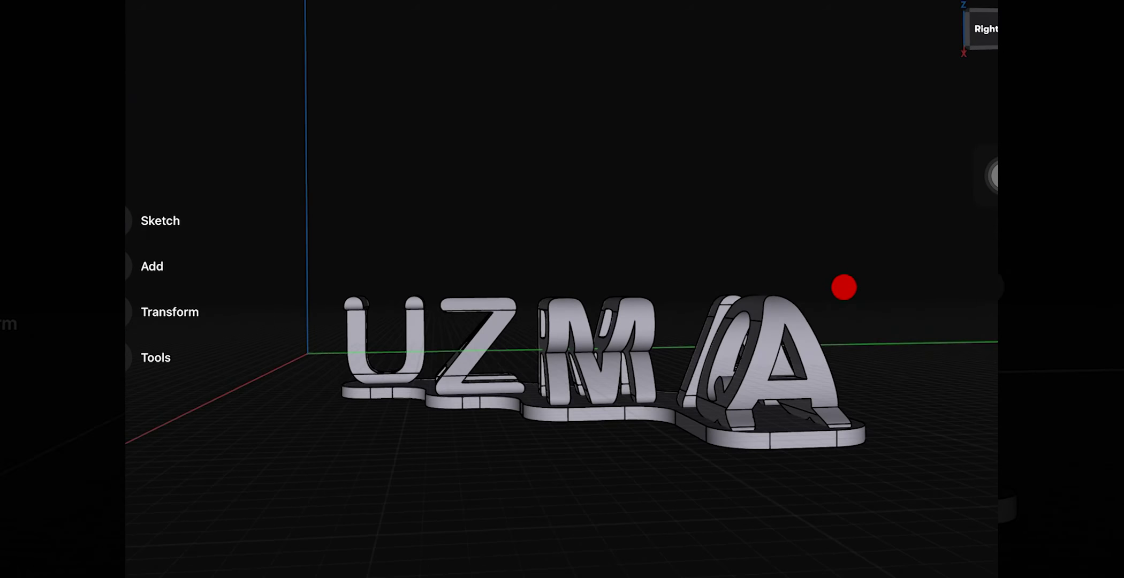